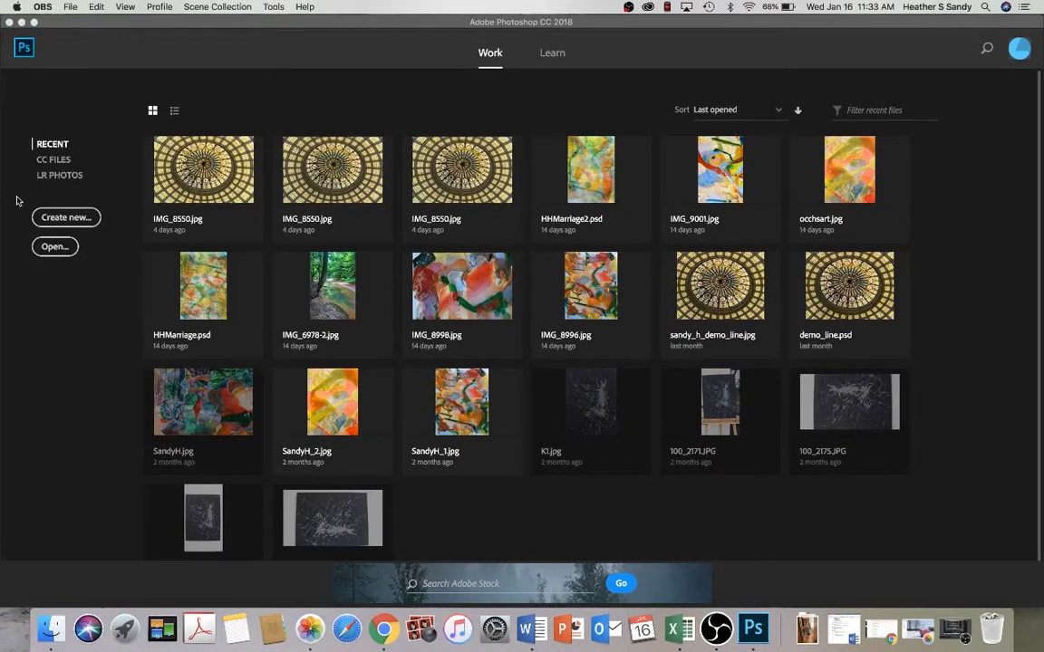
- Open the image IMG_2544.jpg from the Photo Online folder
{"action": "left_click", "coordinate": [47, 242]}
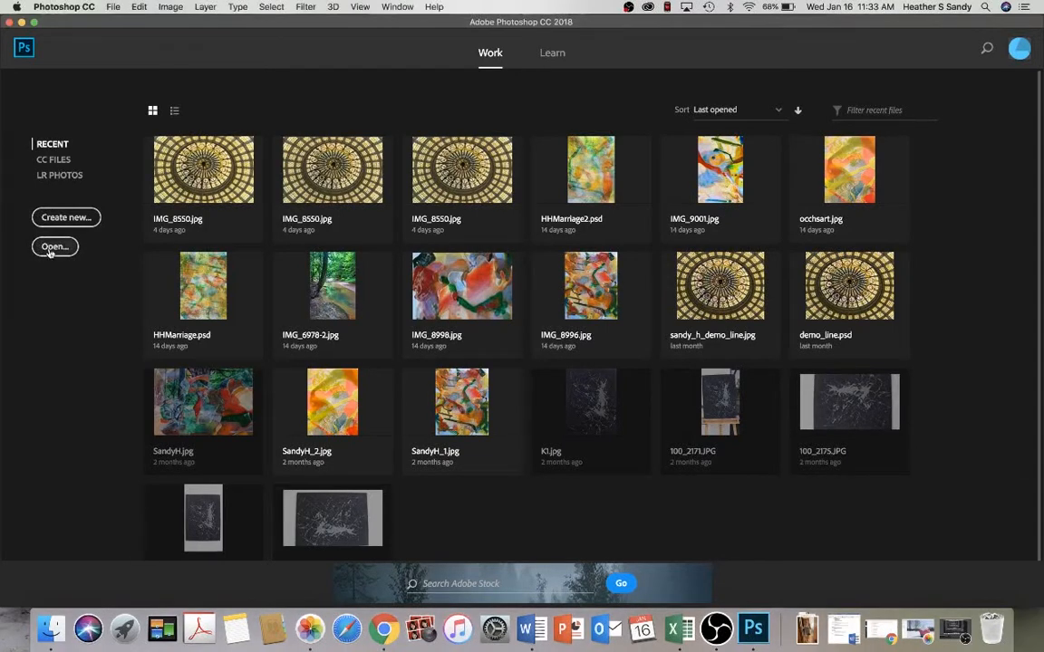
{"action": "left_click", "coordinate": [449, 136]}
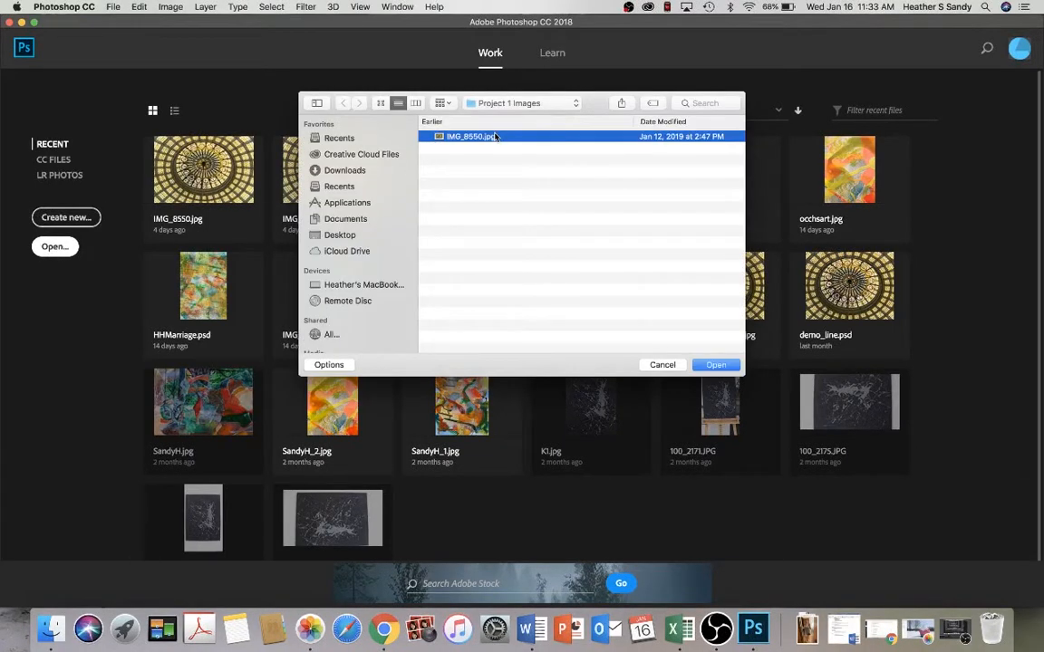
{"action": "left_click", "coordinate": [523, 103]}
{"action": "left_click", "coordinate": [513, 119]}
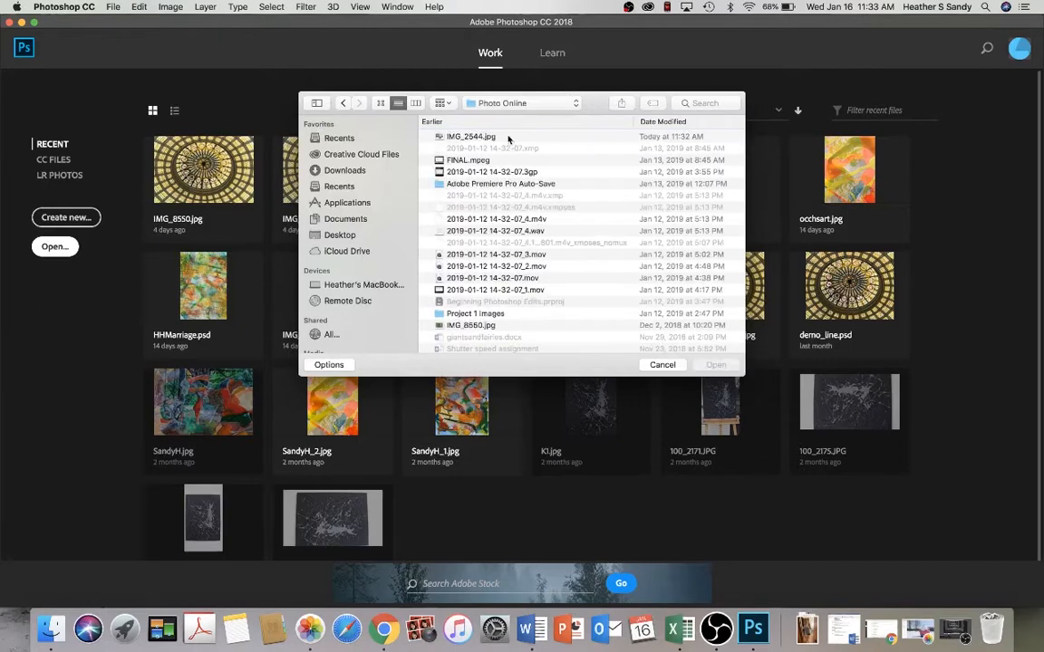
{"action": "left_click", "coordinate": [506, 137]}
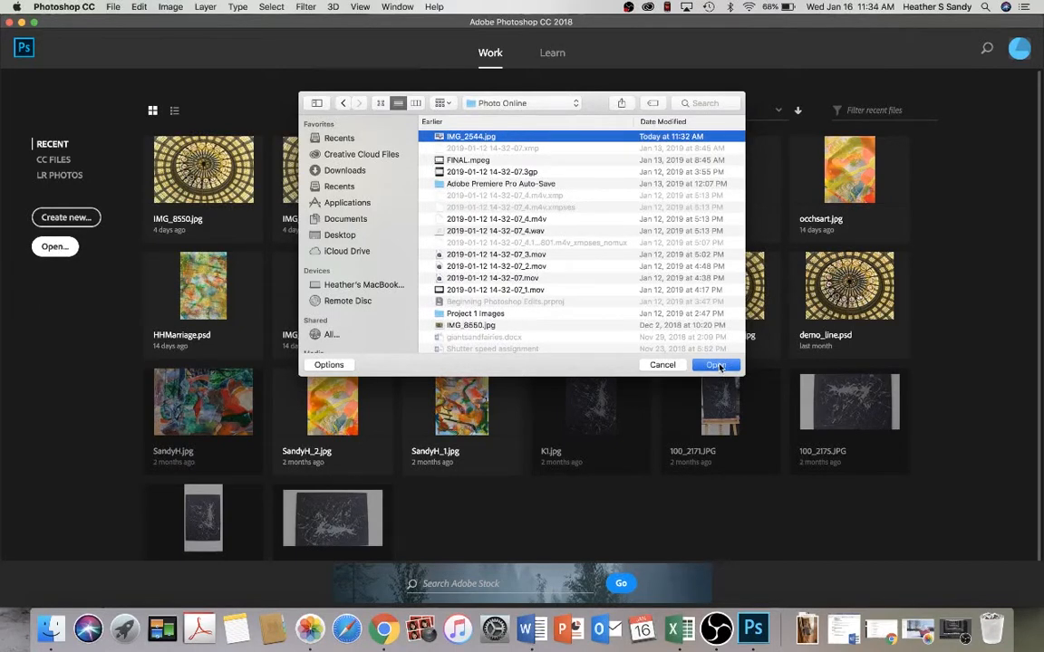
{"action": "left_click", "coordinate": [715, 365]}
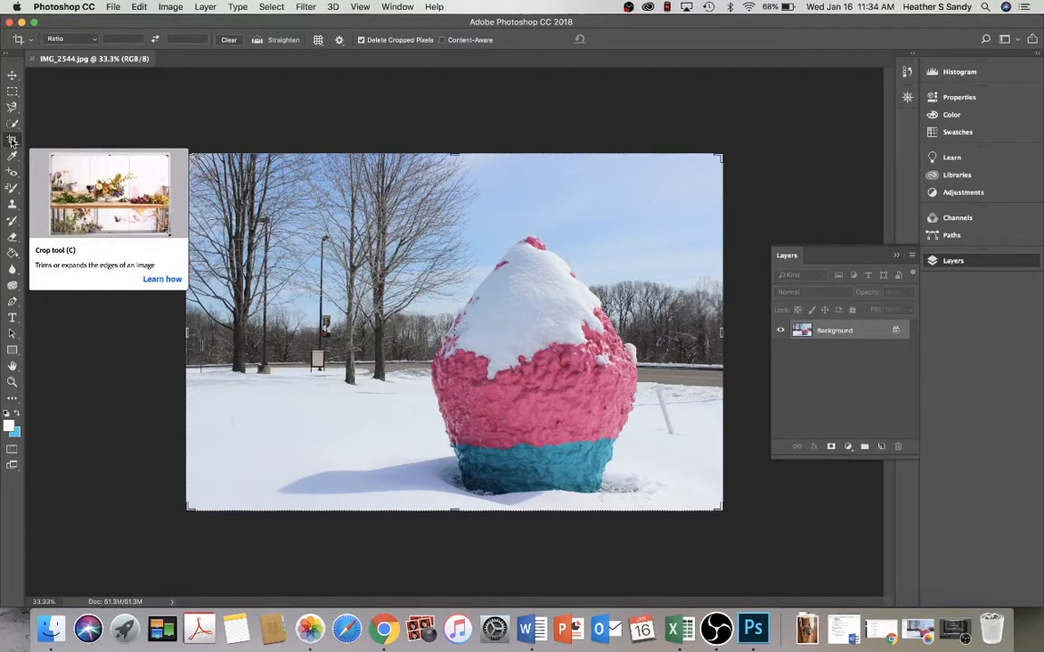
- Crop a narrow strip off the photo's right edge, leaving it about 68.6 in wide and 48 in high
{"action": "left_click", "coordinate": [13, 78]}
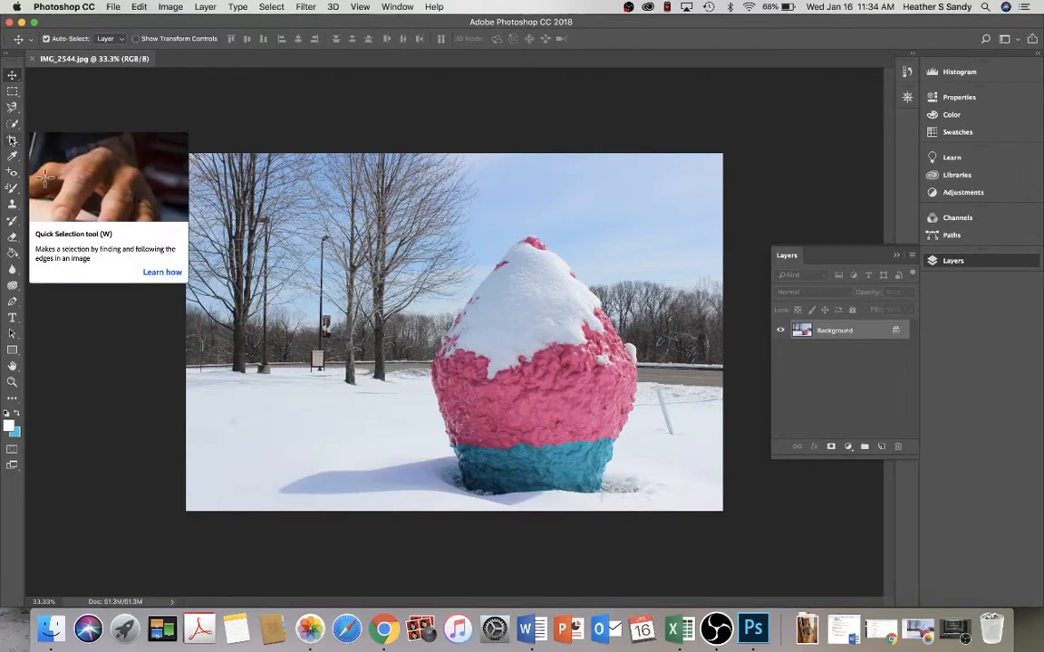
{"action": "left_click", "coordinate": [13, 140]}
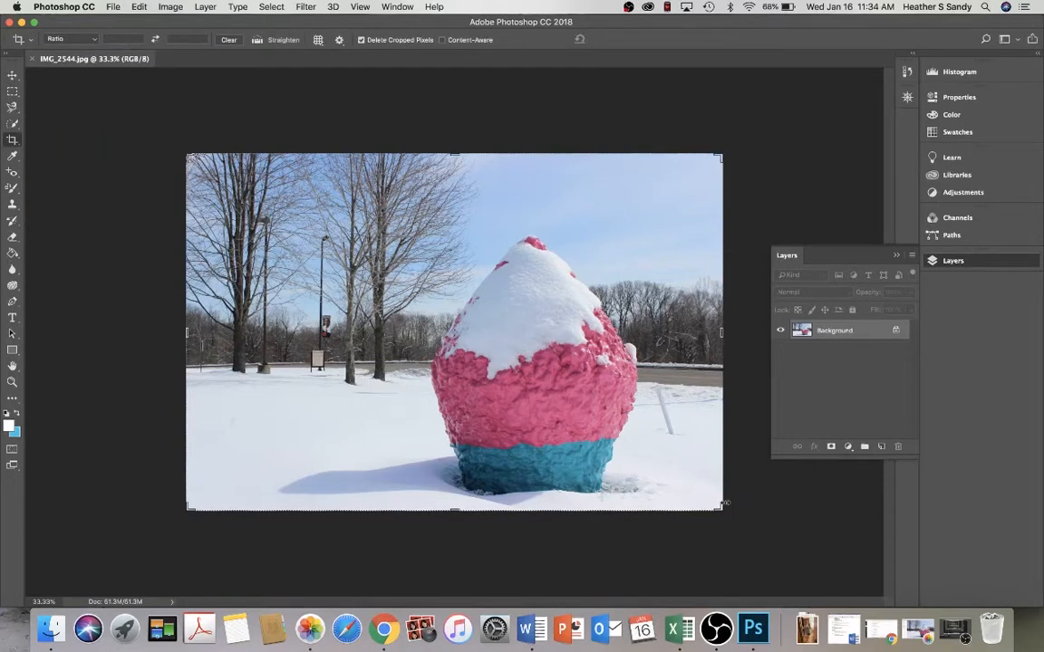
{"action": "left_click_drag", "start_coordinate": [722, 510], "coordinate": [709, 509]}
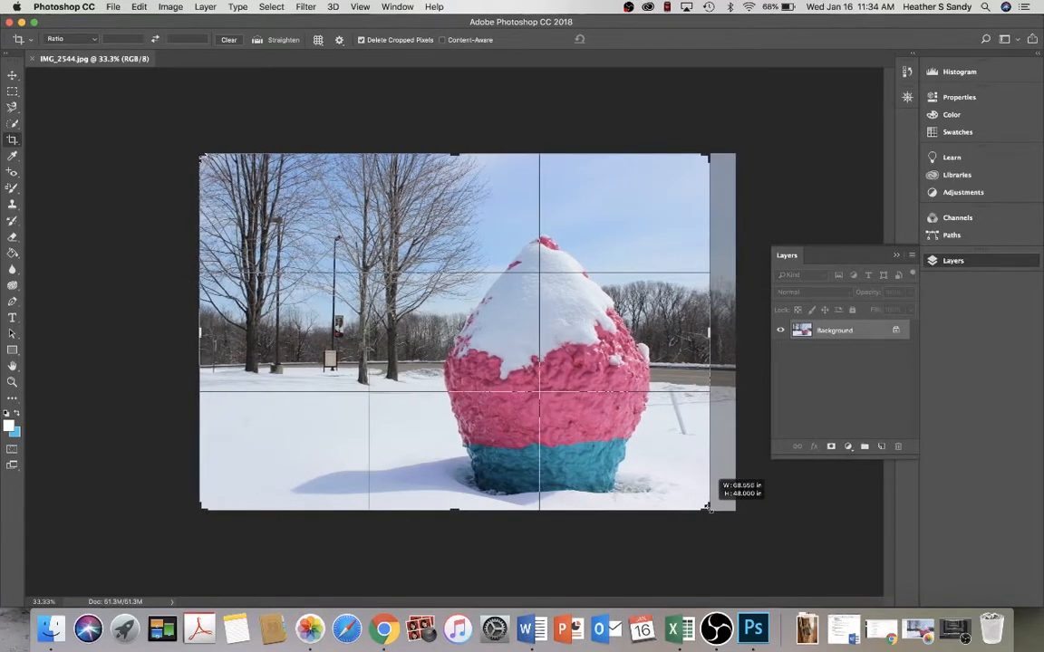
{"action": "left_click_drag", "start_coordinate": [707, 509], "coordinate": [707, 510]}
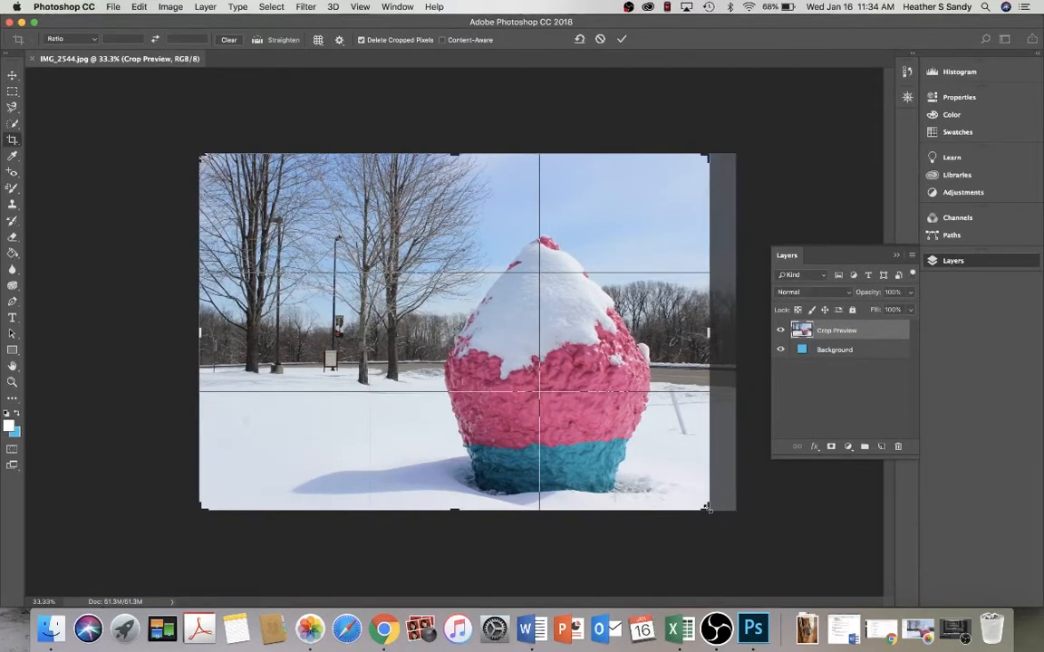
{"action": "key", "text": "Return"}
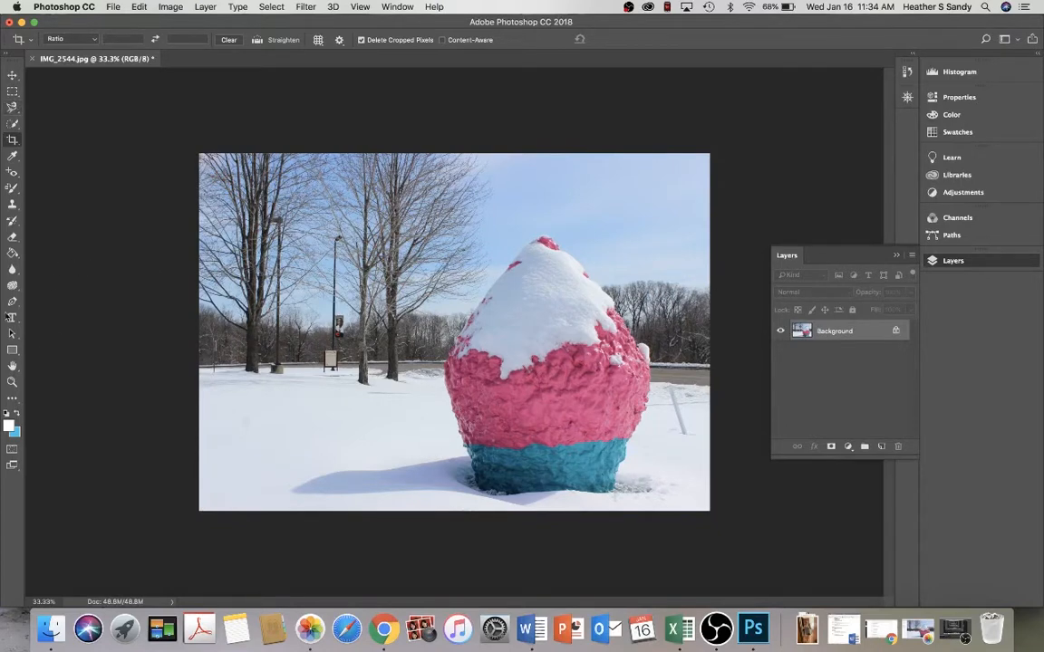
- Choose the Spot Healing Brush for retouching the area beside the sculpture and set its size to 161 px
{"action": "left_click", "coordinate": [12, 383]}
{"action": "left_click", "coordinate": [666, 419]}
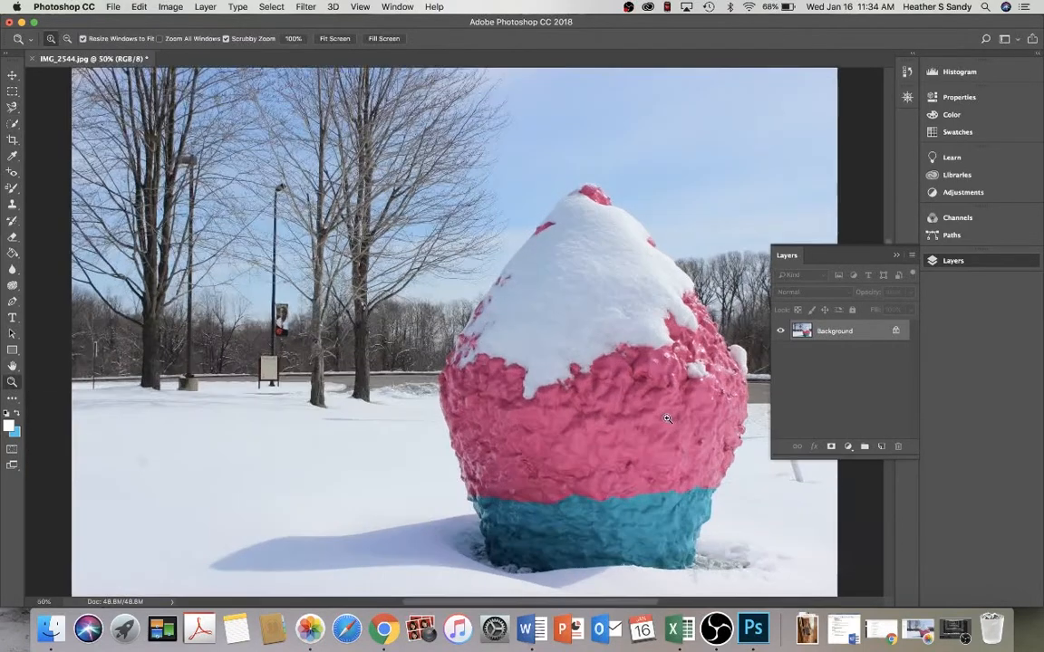
{"action": "scroll", "coordinate": [685, 422], "scroll_direction": "right", "scroll_amount": 8}
{"action": "scroll", "coordinate": [685, 421], "scroll_direction": "down", "scroll_amount": 2}
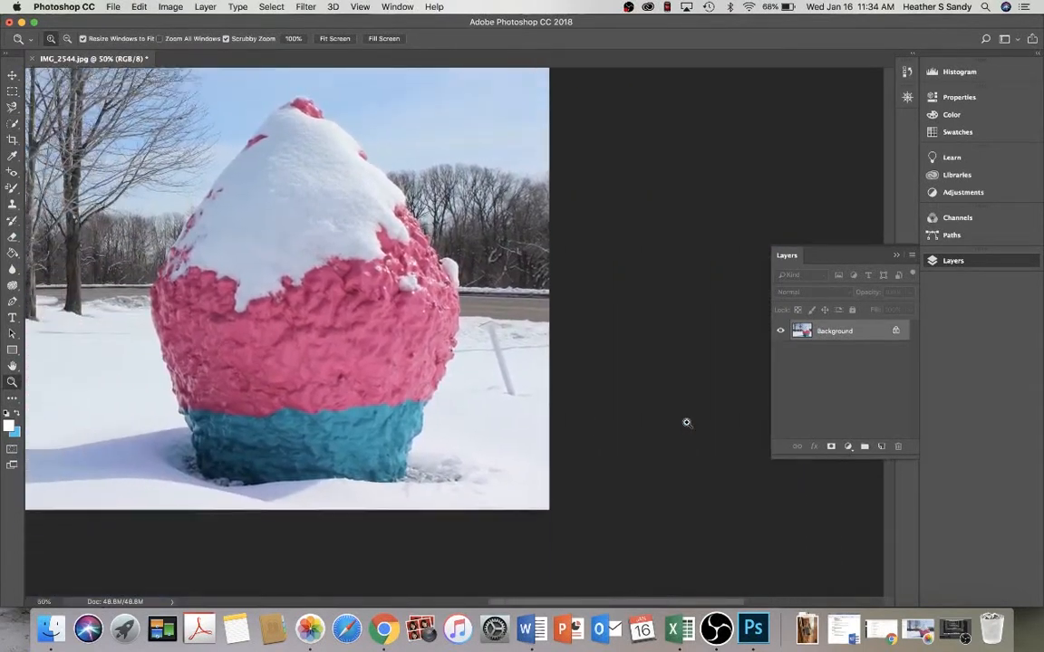
{"action": "scroll", "coordinate": [686, 423], "scroll_direction": "up", "scroll_amount": 2}
{"action": "scroll", "coordinate": [685, 422], "scroll_direction": "left", "scroll_amount": 1}
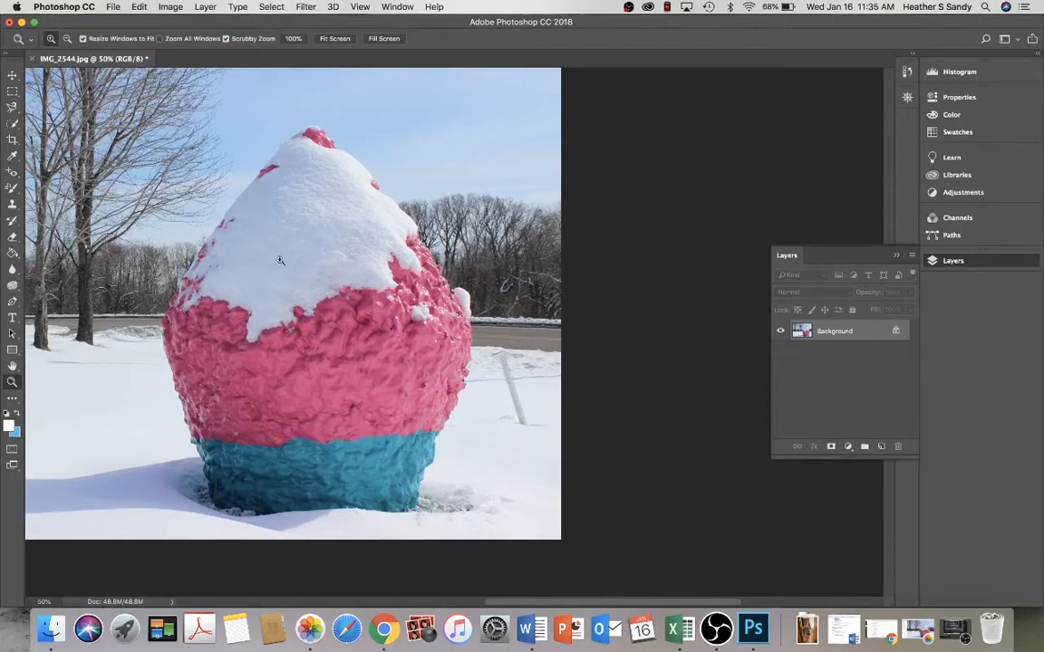
{"action": "left_click", "coordinate": [12, 188]}
{"action": "left_click", "coordinate": [12, 76]}
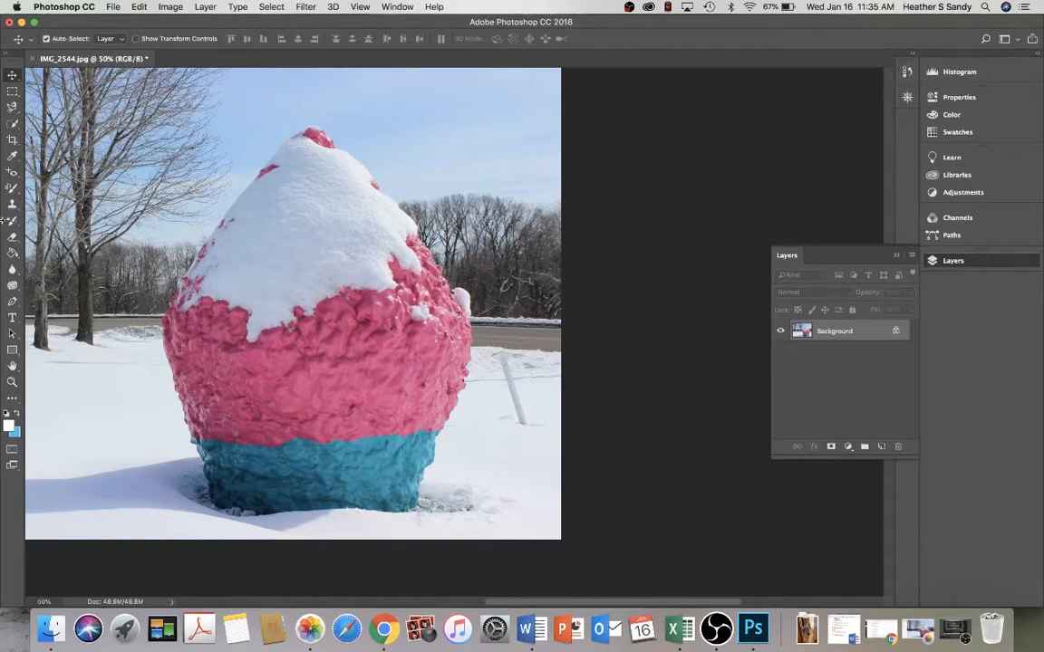
{"action": "left_click", "coordinate": [13, 402]}
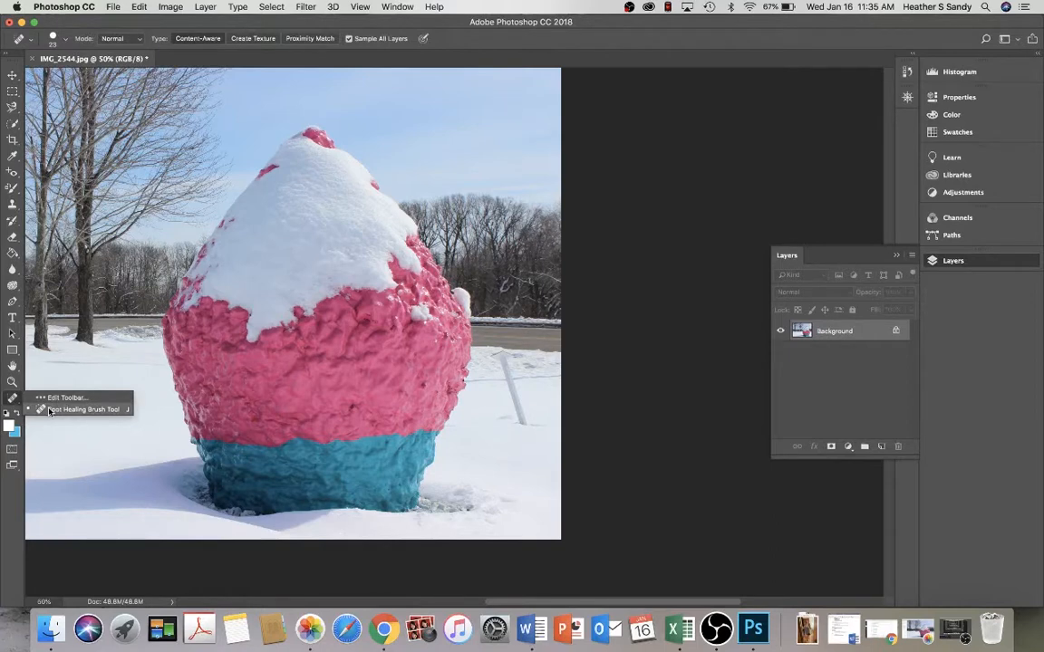
{"action": "left_click", "coordinate": [49, 410]}
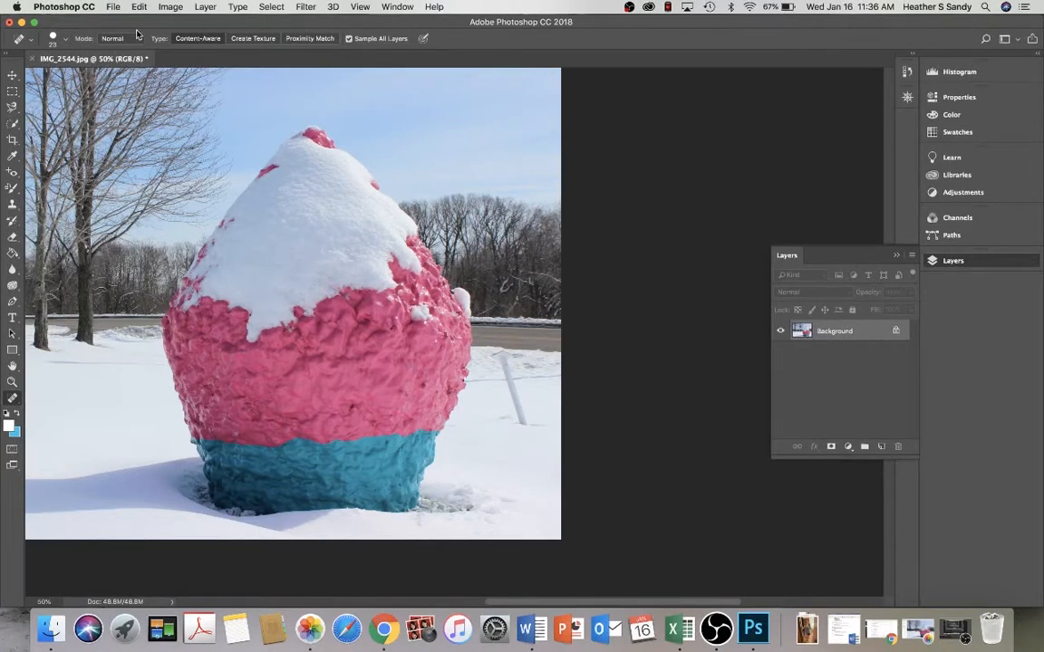
{"action": "left_click", "coordinate": [65, 40]}
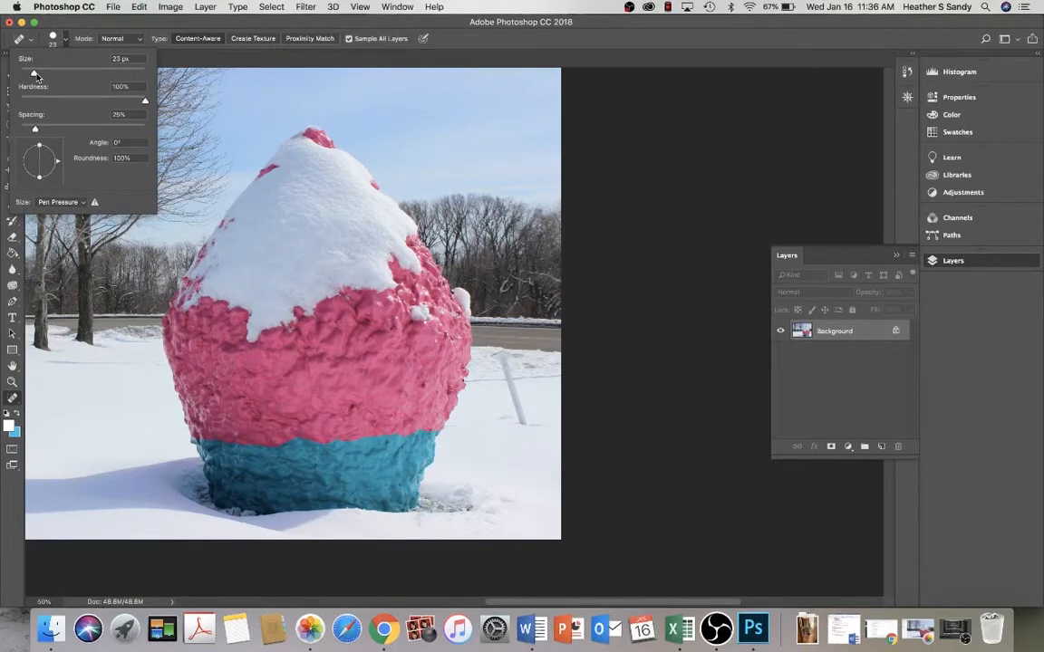
{"action": "mouse_move", "coordinate": [36, 76]}
{"action": "left_mouse_down"}
{"action": "mouse_move", "coordinate": [155, 82]}
{"action": "mouse_move", "coordinate": [14, 65]}
{"action": "mouse_move", "coordinate": [37, 75]}
{"action": "left_mouse_up"}
{"action": "left_click_drag", "start_coordinate": [38, 76], "coordinate": [48, 78]}
{"action": "left_click_drag", "start_coordinate": [47, 73], "coordinate": [102, 75]}
- Try removing the leaning white post beside the sculpture with one Spot Healing Brush stroke, and undo it
{"action": "left_click", "coordinate": [525, 439]}
{"action": "mouse_move", "coordinate": [526, 439]}
{"action": "left_mouse_down"}
{"action": "mouse_move", "coordinate": [513, 381]}
{"action": "mouse_move", "coordinate": [490, 355]}
{"action": "left_mouse_up"}
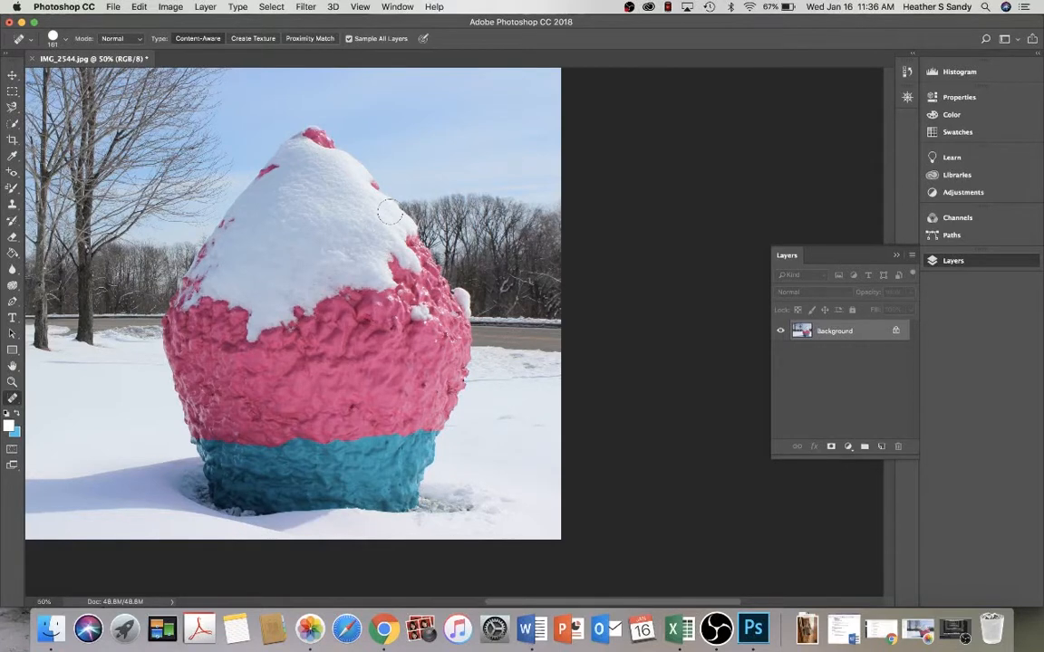
{"action": "left_click", "coordinate": [140, 6]}
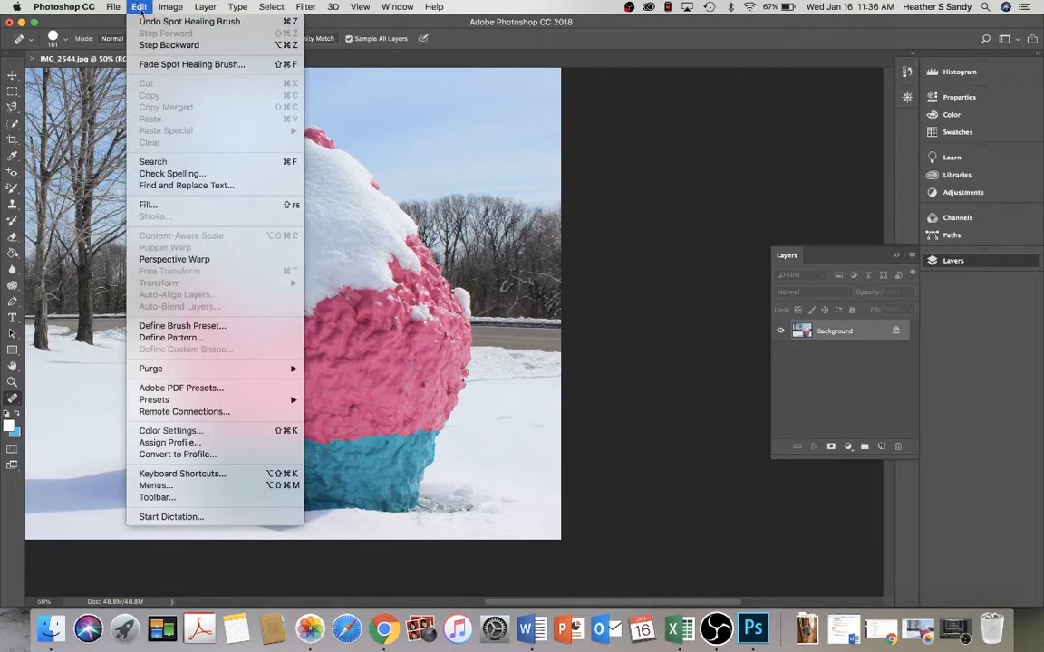
{"action": "left_click", "coordinate": [145, 22]}
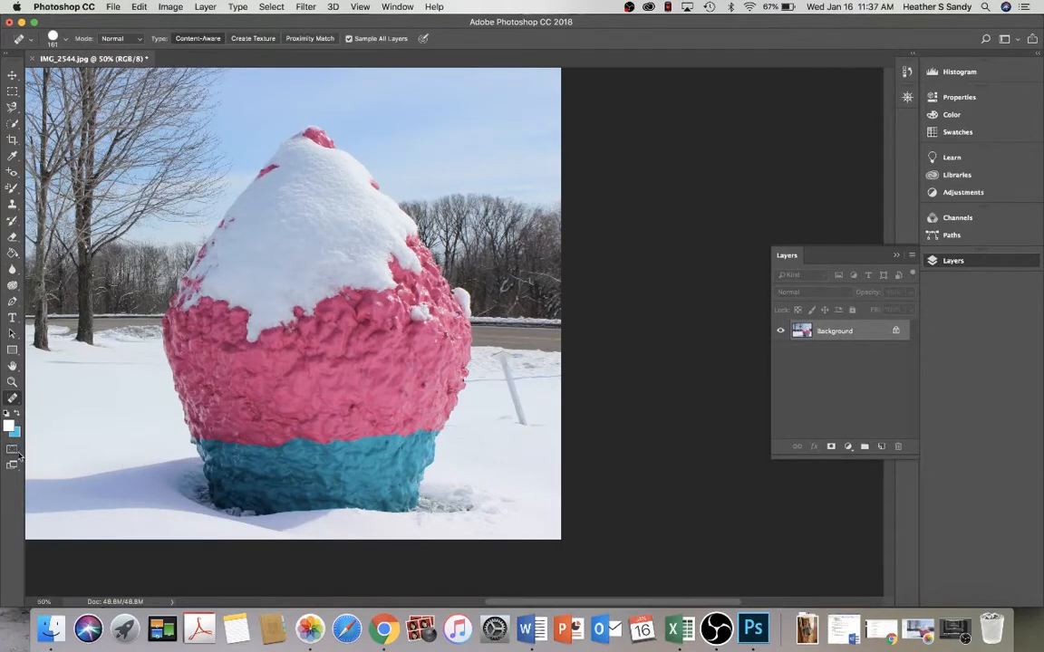
- Remove the leaning post from the snow by painting over its full length with the Spot Healing Brush
{"action": "left_click", "coordinate": [12, 382]}
{"action": "left_click", "coordinate": [538, 380]}
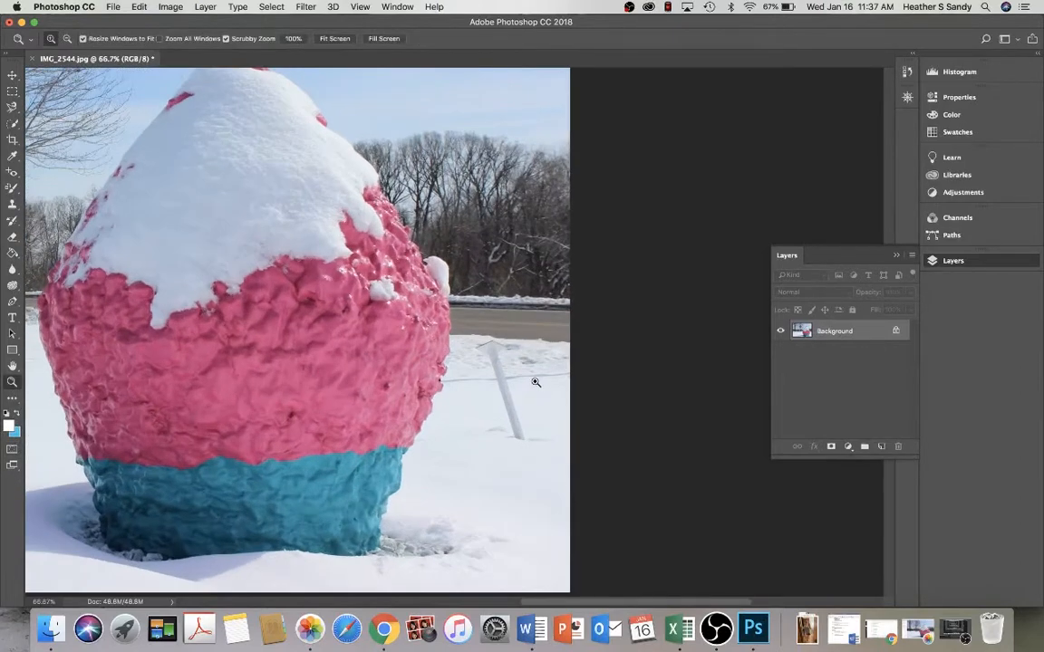
{"action": "left_click", "coordinate": [538, 379]}
{"action": "left_click", "coordinate": [516, 381]}
{"action": "scroll", "coordinate": [344, 389], "scroll_direction": "down", "scroll_amount": 1}
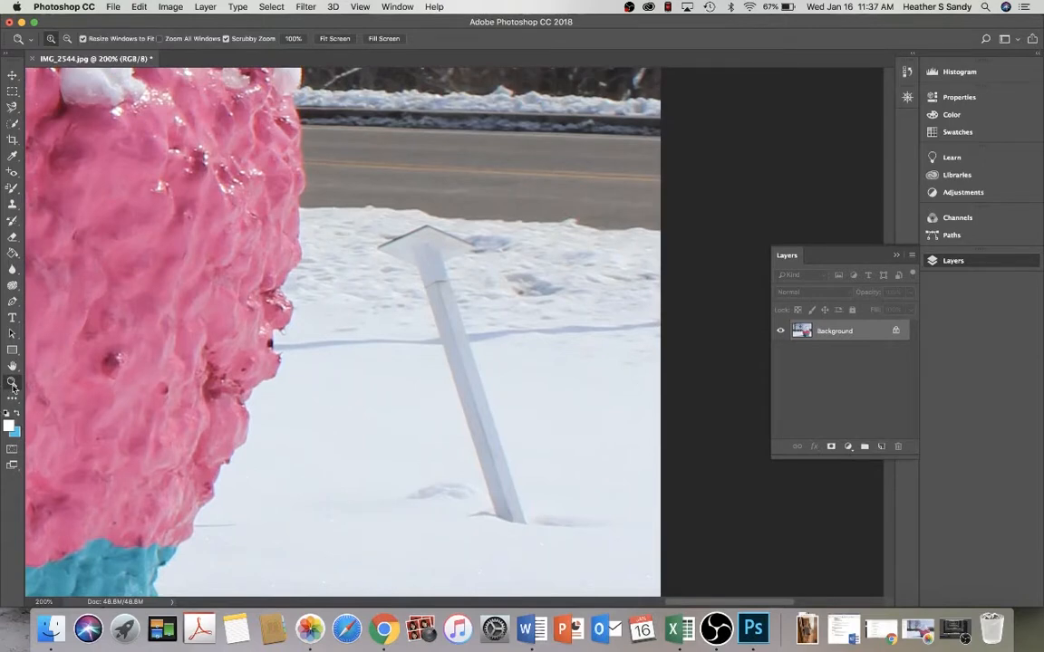
{"action": "left_click_drag", "start_coordinate": [13, 400], "coordinate": [41, 396]}
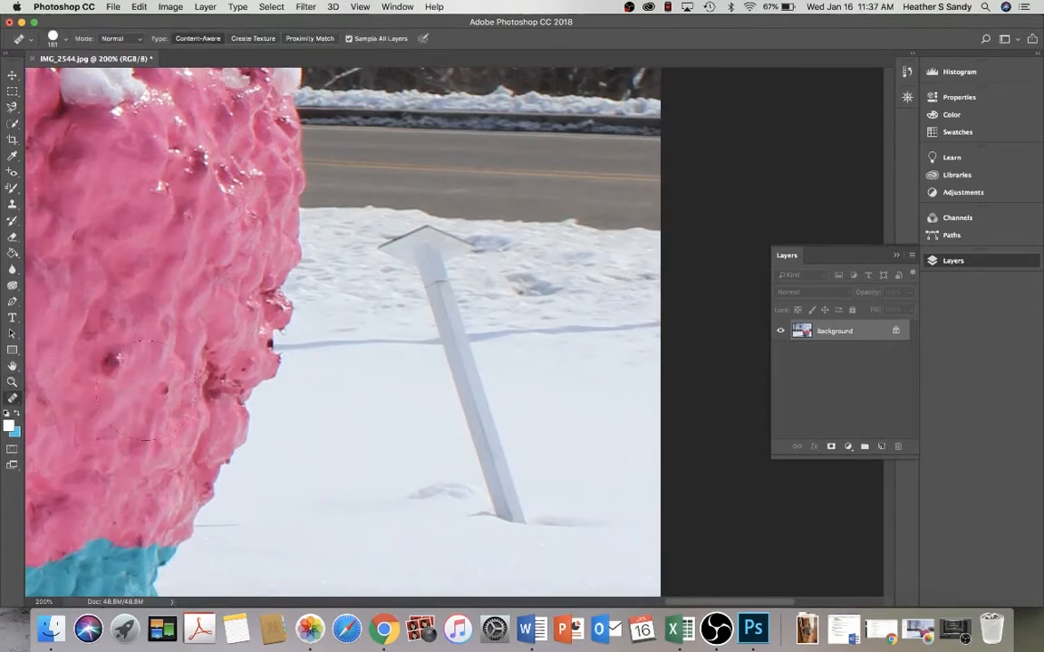
{"action": "scroll", "coordinate": [530, 525], "scroll_direction": "down", "scroll_amount": 3}
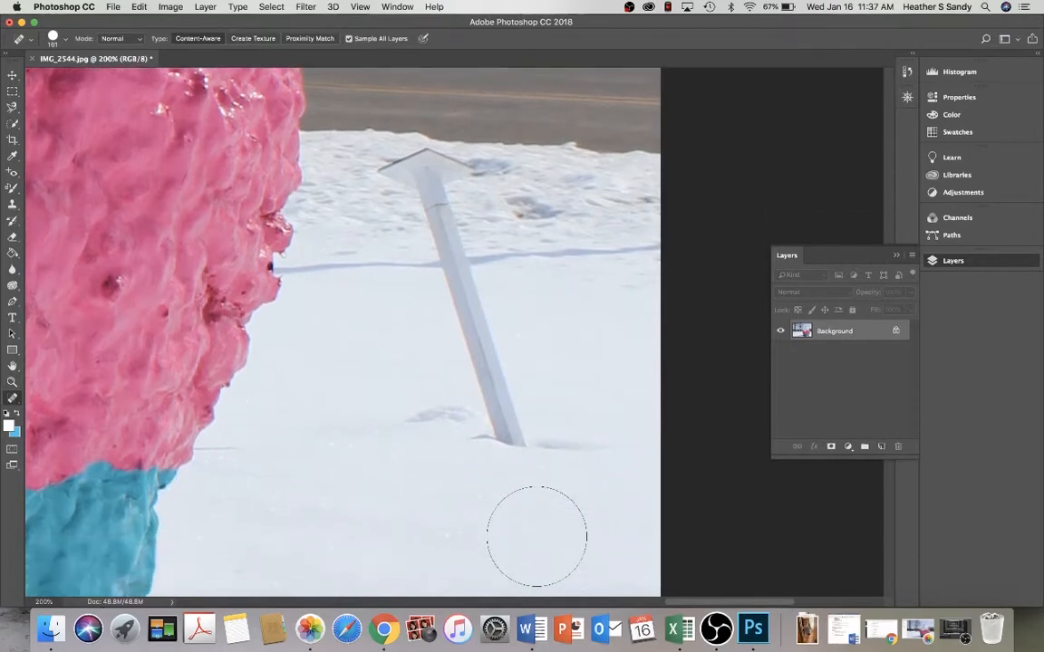
{"action": "mouse_move", "coordinate": [530, 498]}
{"action": "left_mouse_down"}
{"action": "mouse_move", "coordinate": [536, 507]}
{"action": "mouse_move", "coordinate": [448, 358]}
{"action": "mouse_move", "coordinate": [467, 272]}
{"action": "mouse_move", "coordinate": [410, 187]}
{"action": "left_mouse_up"}
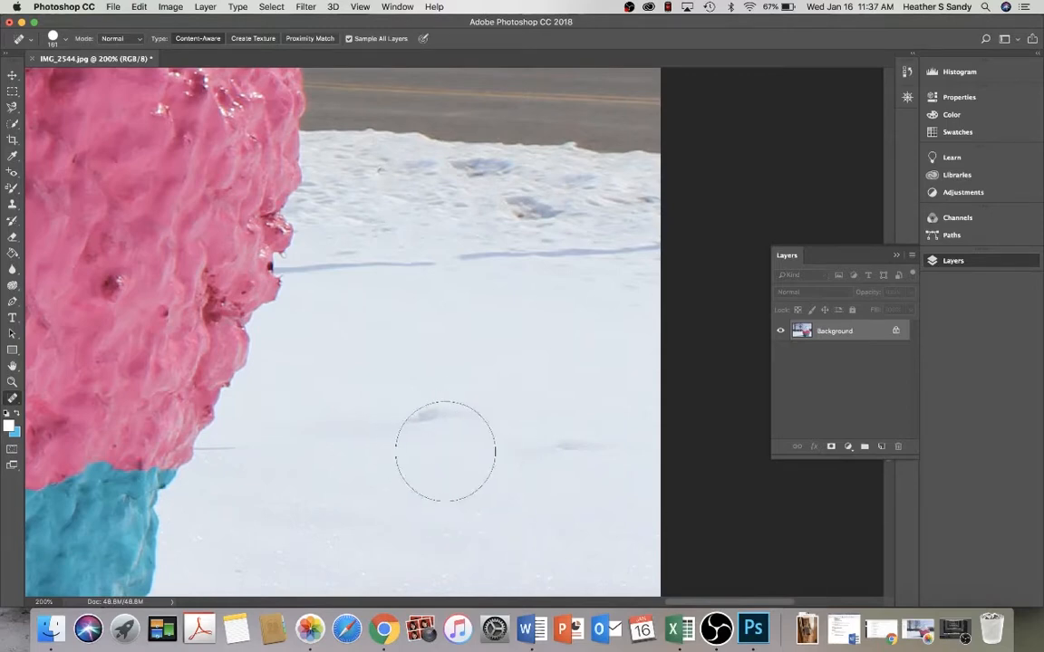
- Heal the remaining dark marks in the snow around the spot where the post stood
{"action": "left_click_drag", "start_coordinate": [451, 490], "coordinate": [394, 385]}
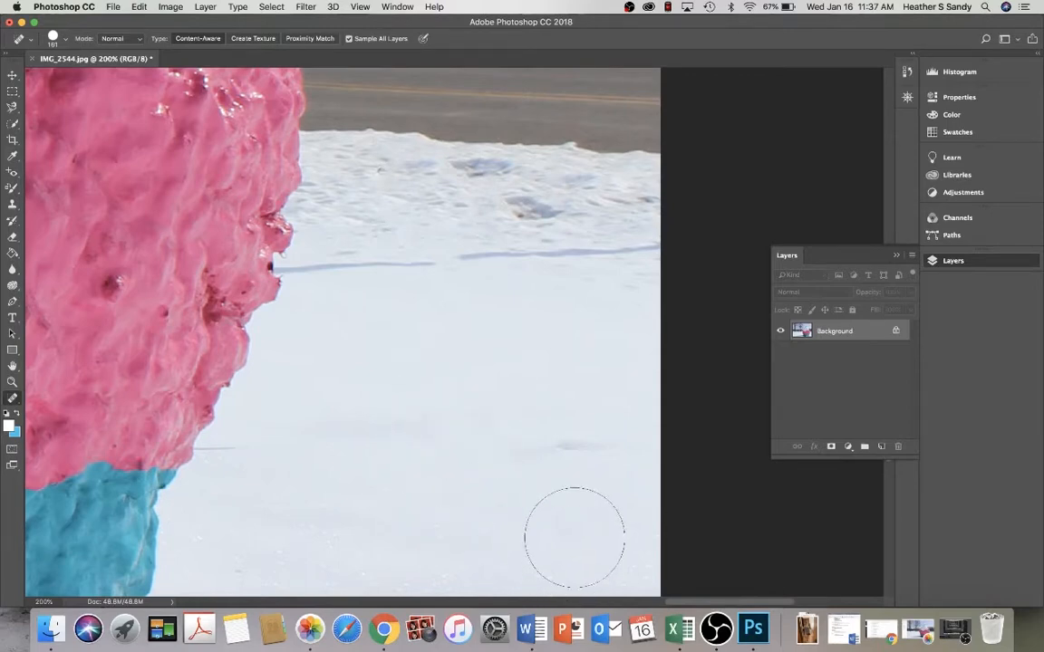
{"action": "mouse_move", "coordinate": [581, 521]}
{"action": "left_mouse_down"}
{"action": "mouse_move", "coordinate": [580, 479]}
{"action": "mouse_move", "coordinate": [523, 390]}
{"action": "left_mouse_up"}
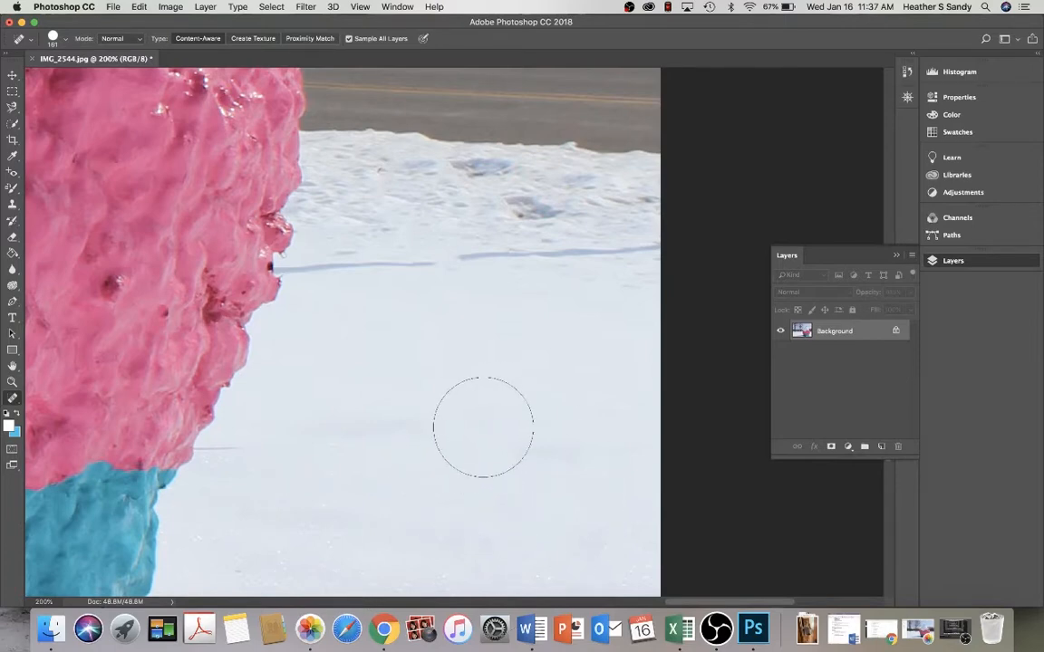
{"action": "right_click", "coordinate": [12, 399]}
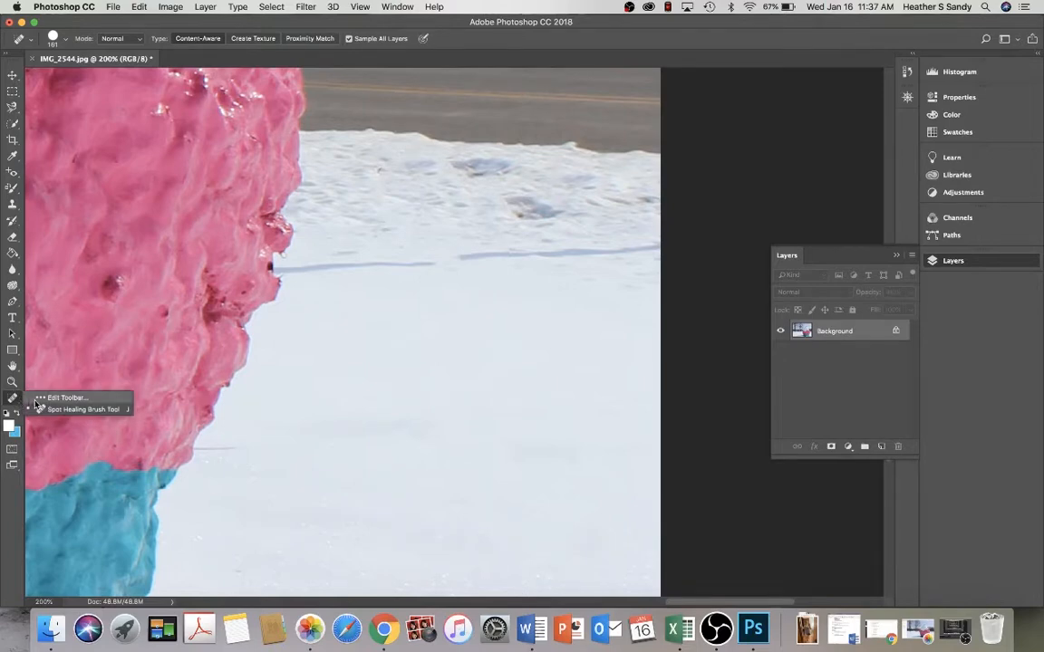
{"action": "left_click", "coordinate": [12, 382]}
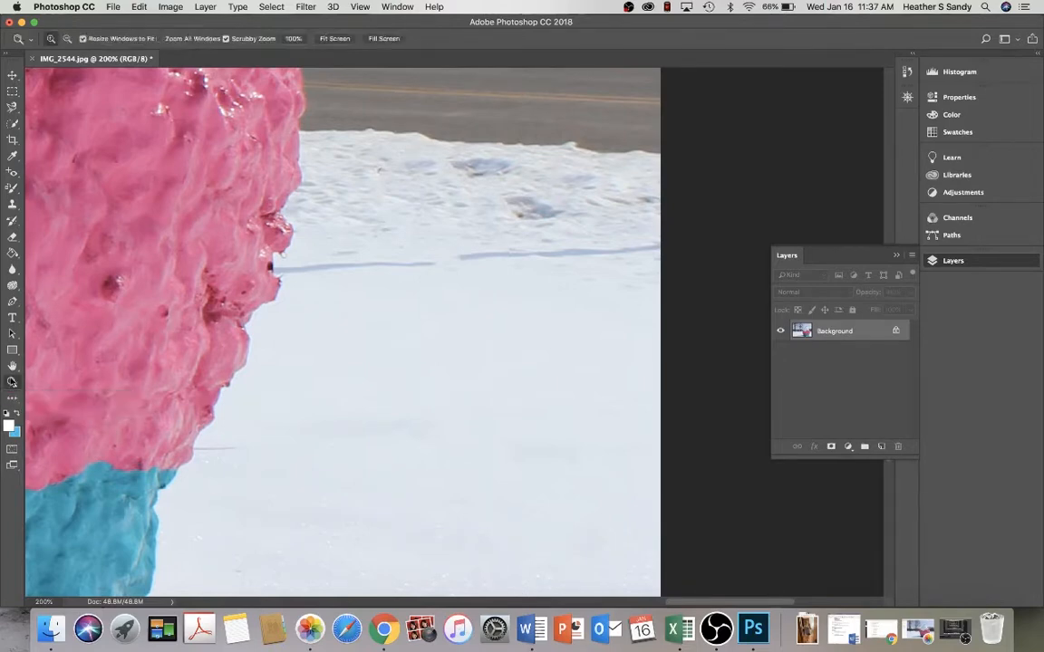
{"action": "left_click", "coordinate": [290, 292], "text": "alt"}
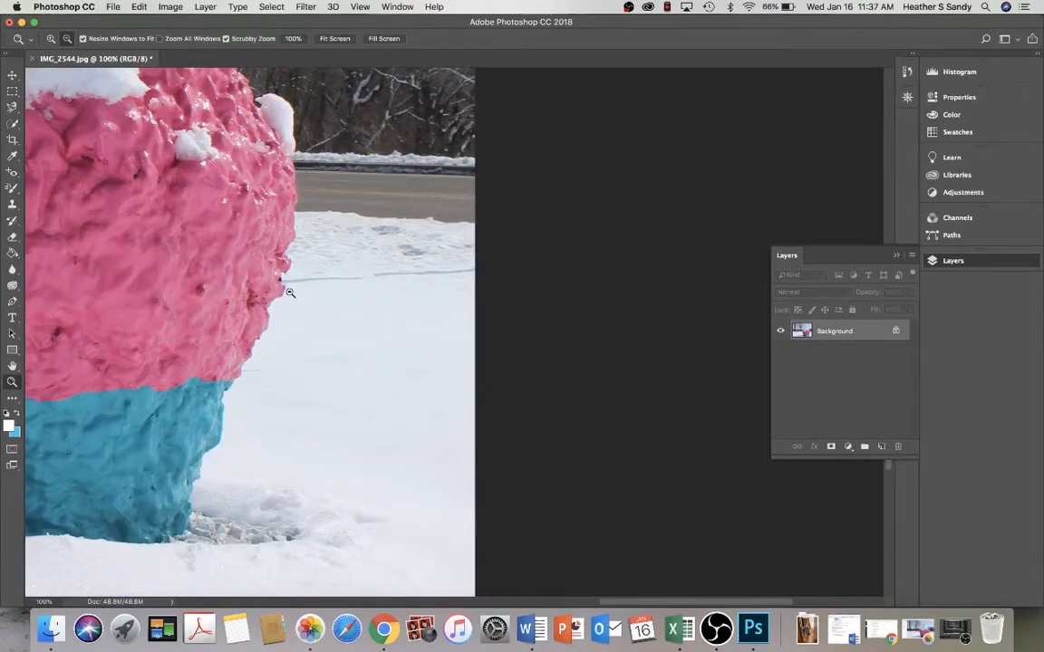
{"action": "left_click", "coordinate": [290, 293], "text": "alt"}
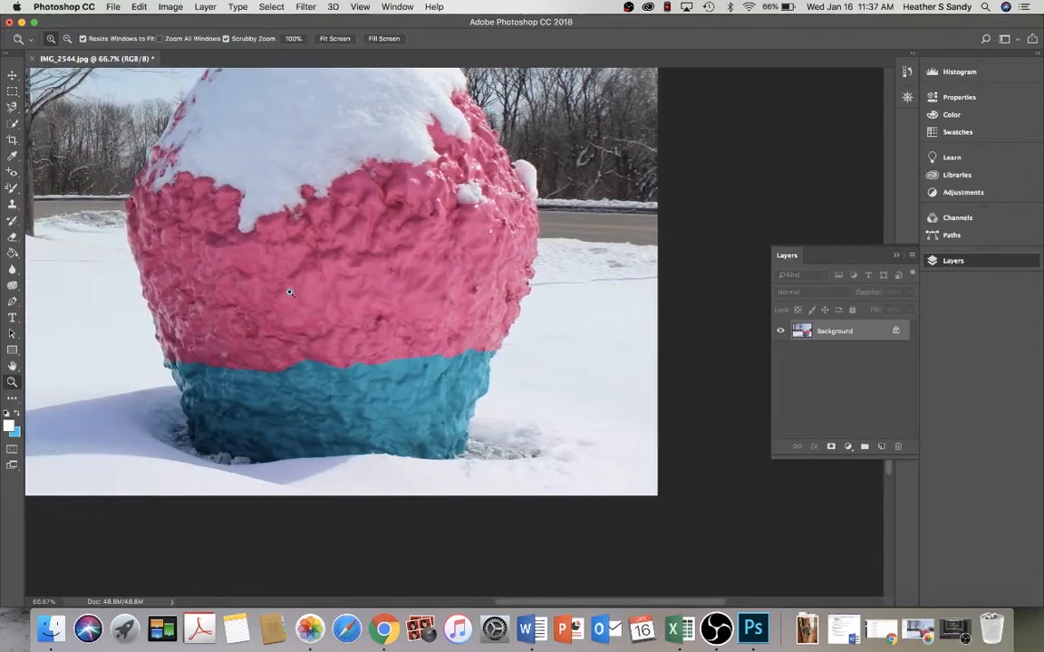
{"action": "left_click", "coordinate": [289, 293], "text": "alt"}
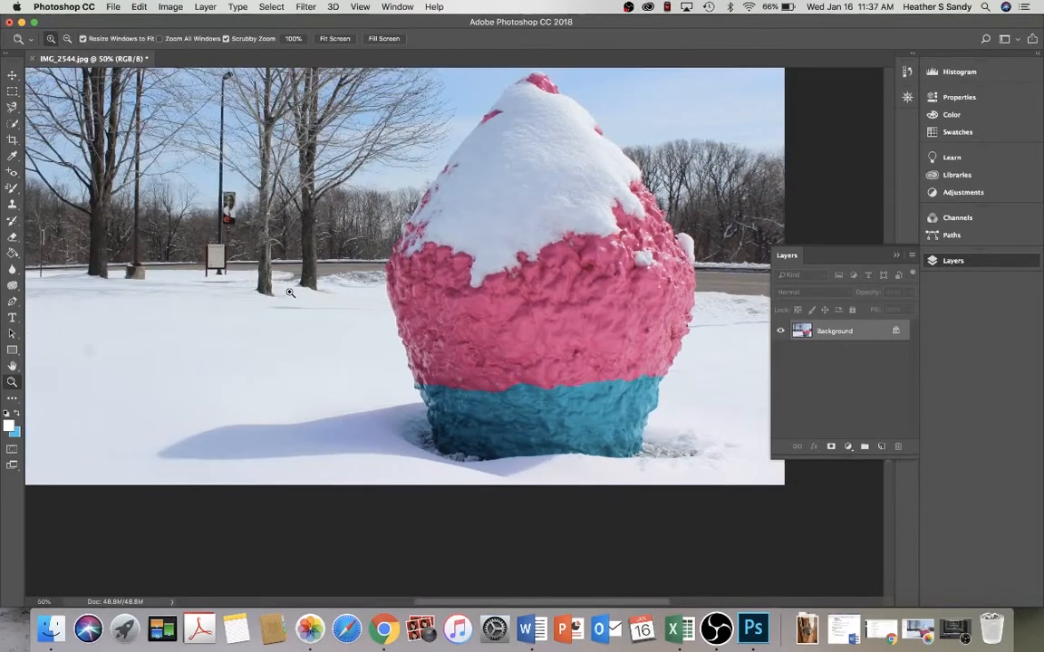
{"action": "left_click", "coordinate": [342, 286], "text": "alt"}
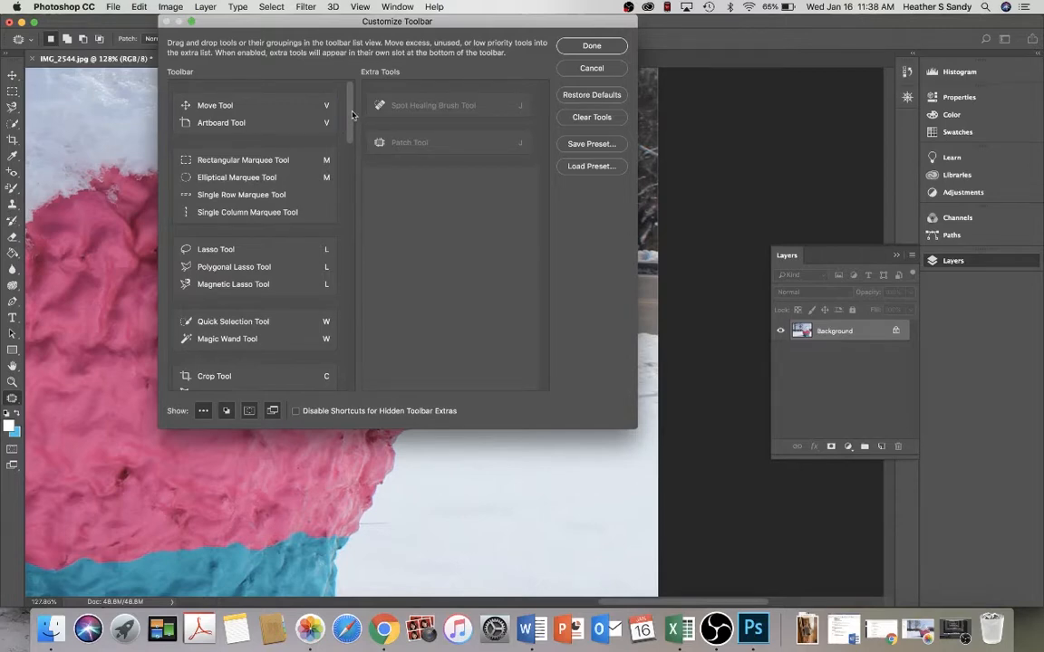
- Add the Clone Stamp Tool to the toolbar's extra tools, apply the customization, and select that tool
{"action": "scroll", "coordinate": [352, 114], "scroll_direction": "down", "scroll_amount": 2}
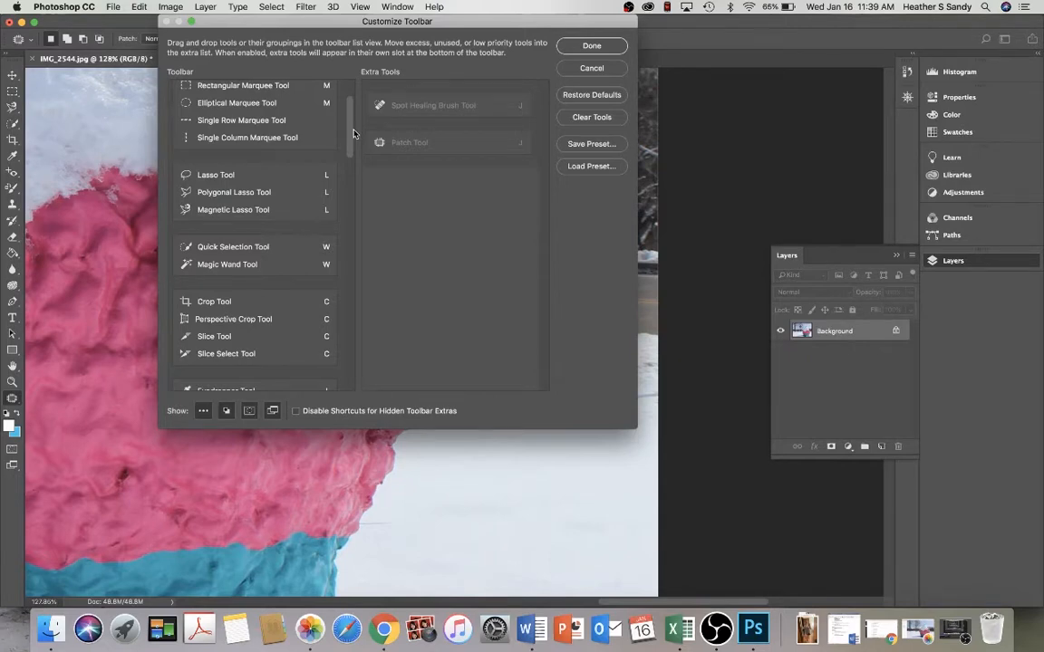
{"action": "left_click_drag", "start_coordinate": [353, 128], "coordinate": [358, 222]}
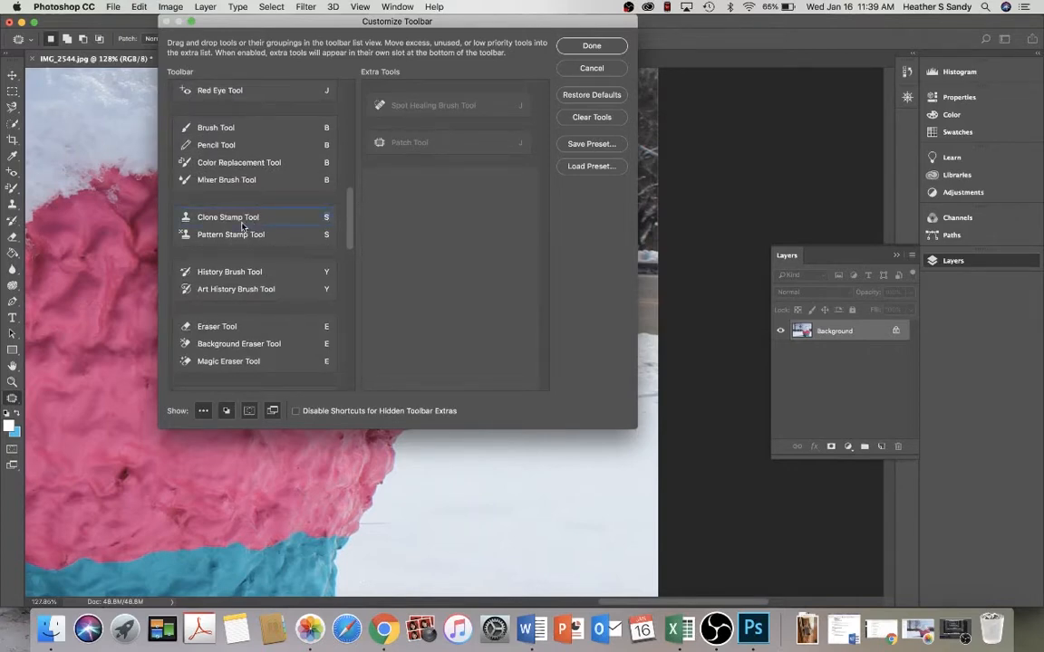
{"action": "mouse_move", "coordinate": [243, 226]}
{"action": "left_mouse_down"}
{"action": "mouse_move", "coordinate": [237, 217]}
{"action": "mouse_move", "coordinate": [415, 228]}
{"action": "left_mouse_up"}
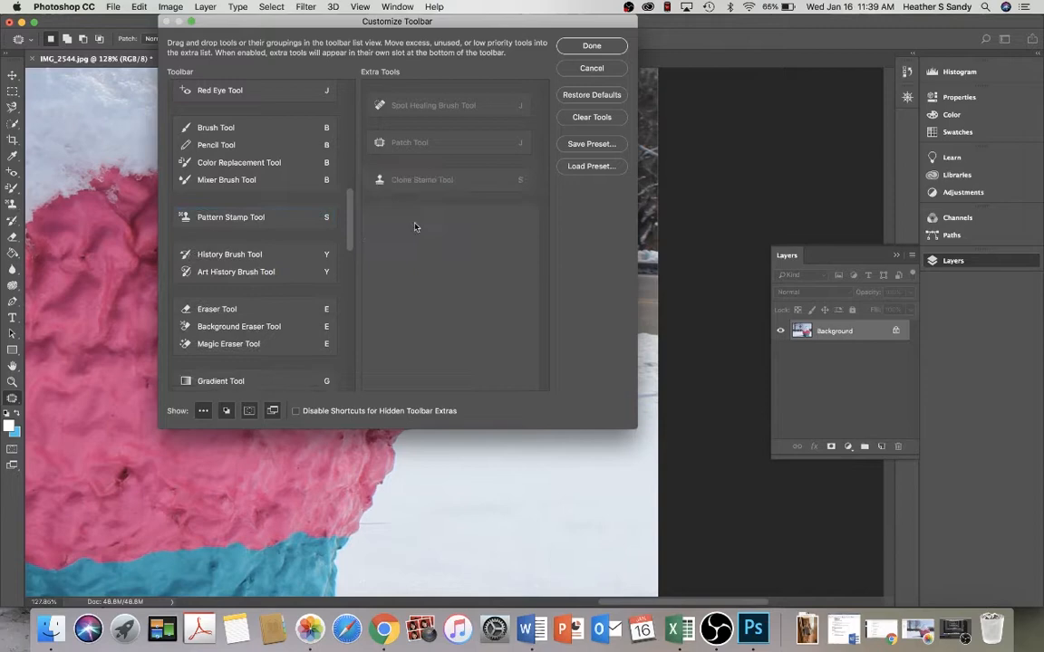
{"action": "left_click", "coordinate": [570, 47]}
{"action": "left_click", "coordinate": [15, 404]}
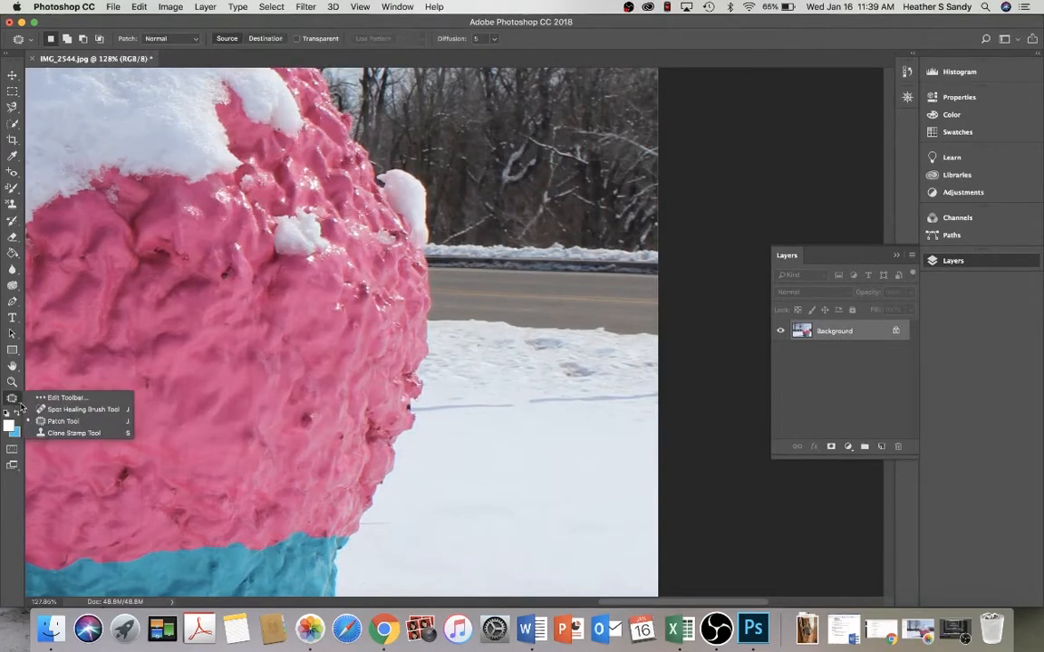
{"action": "left_click", "coordinate": [56, 433]}
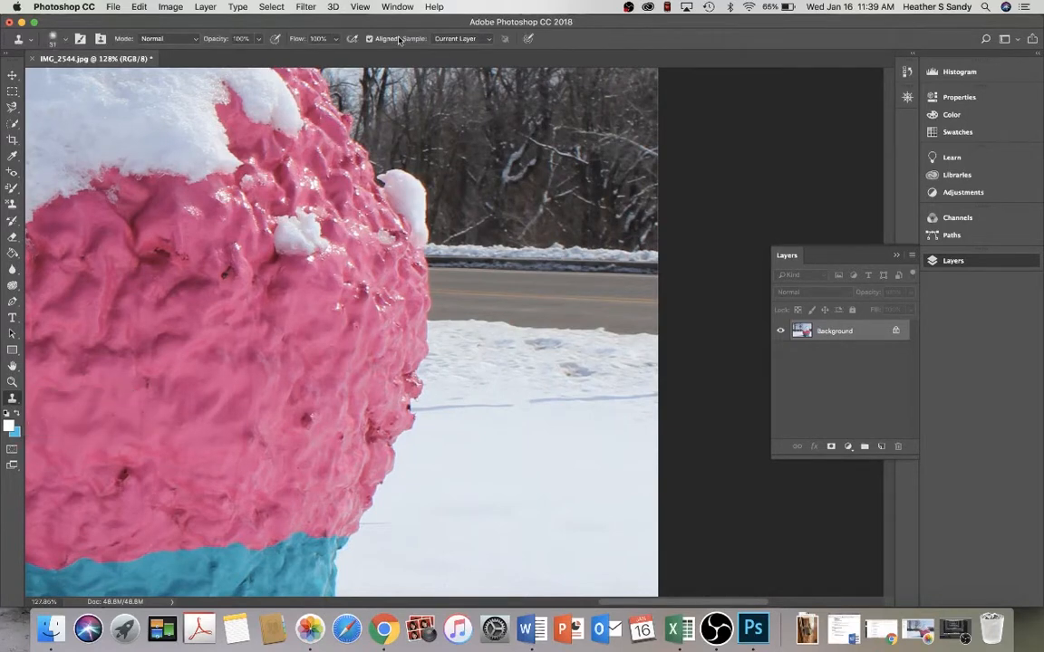
{"action": "left_click", "coordinate": [491, 42]}
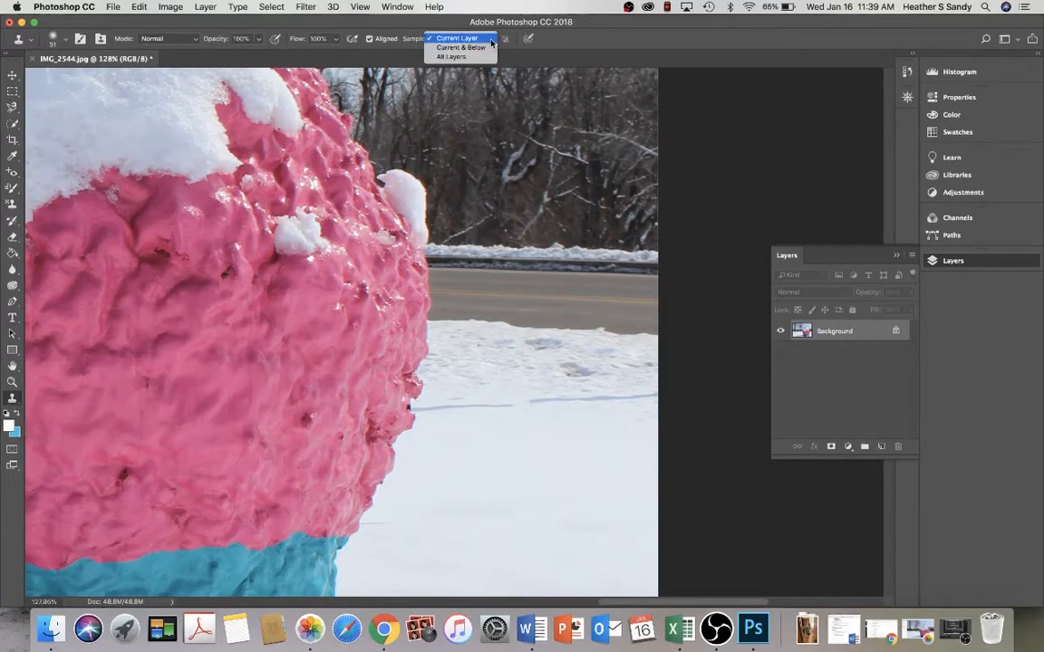
{"action": "left_click", "coordinate": [491, 41]}
{"action": "left_click", "coordinate": [491, 42]}
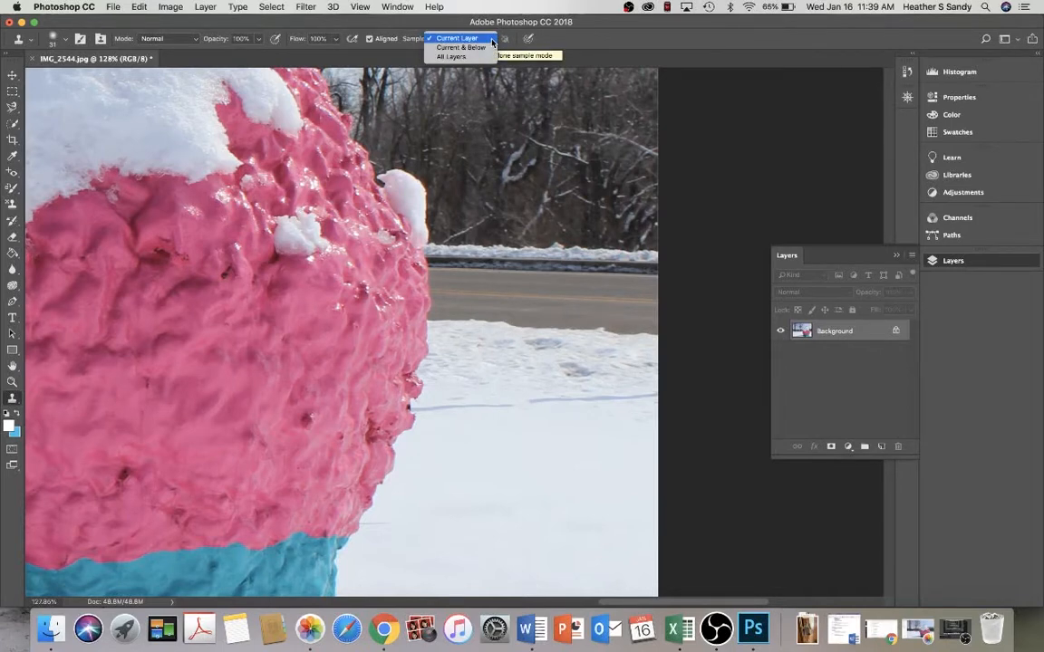
{"action": "left_click", "coordinate": [492, 41]}
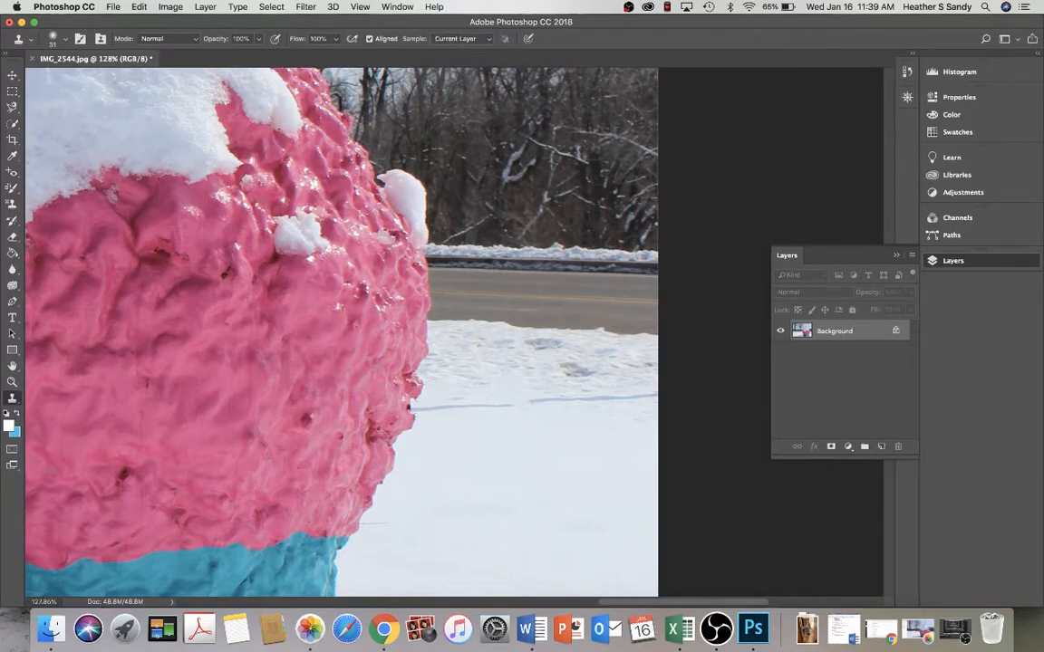
- Set the Clone Stamp Tool's brush size to 51 px for retouching the snow beside the sculpture
{"action": "left_click", "coordinate": [65, 39]}
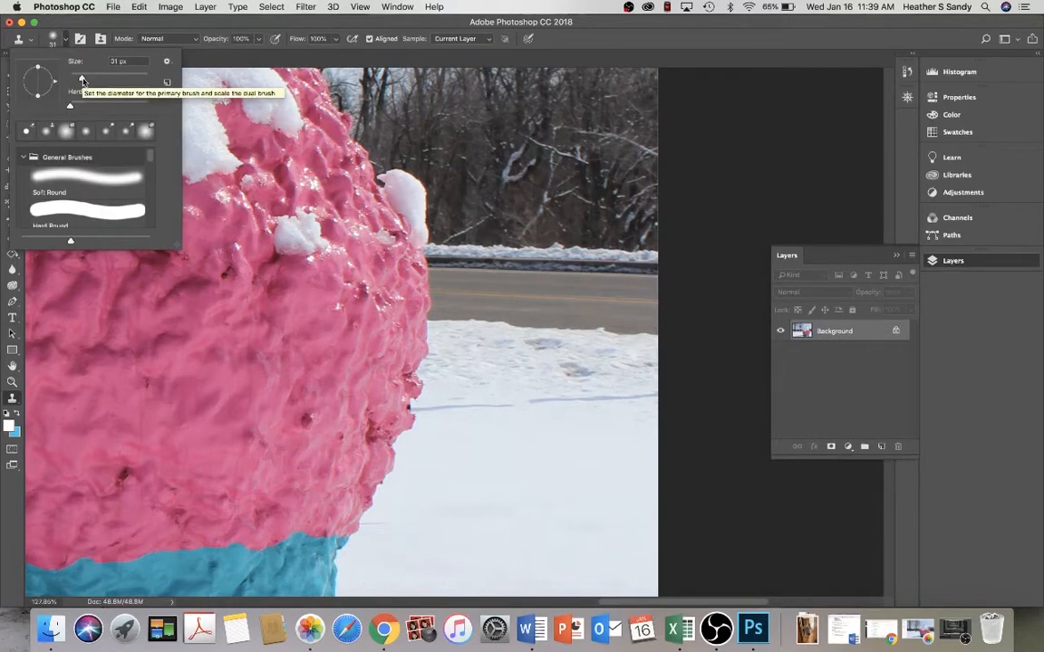
{"action": "mouse_move", "coordinate": [81, 80]}
{"action": "left_mouse_down"}
{"action": "mouse_move", "coordinate": [150, 83]}
{"action": "mouse_move", "coordinate": [89, 80]}
{"action": "left_mouse_up"}
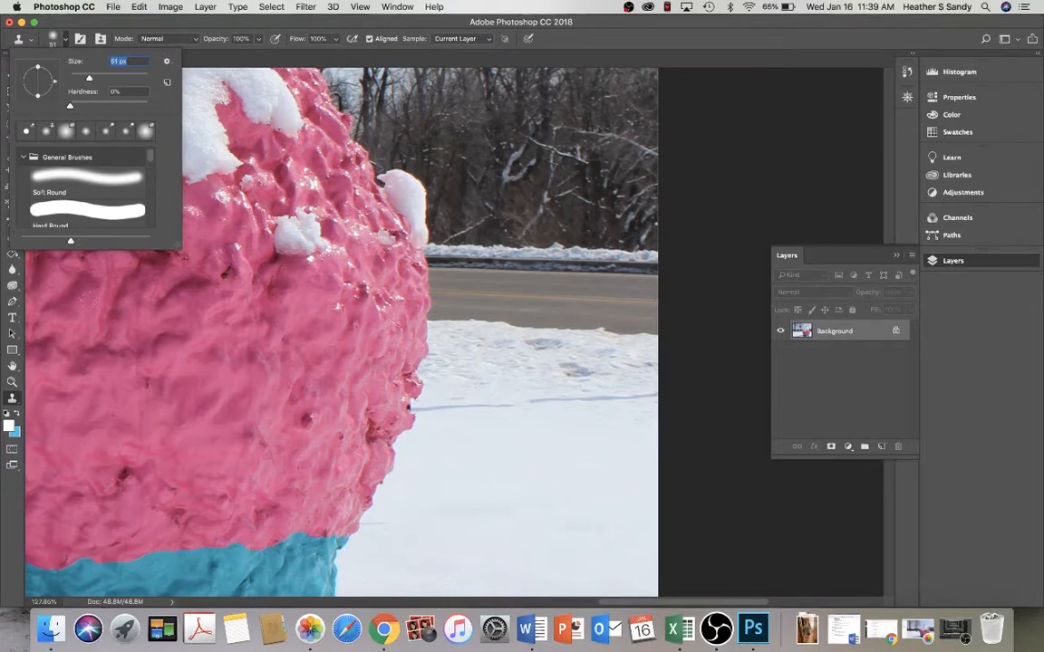
{"action": "left_click", "coordinate": [11, 382]}
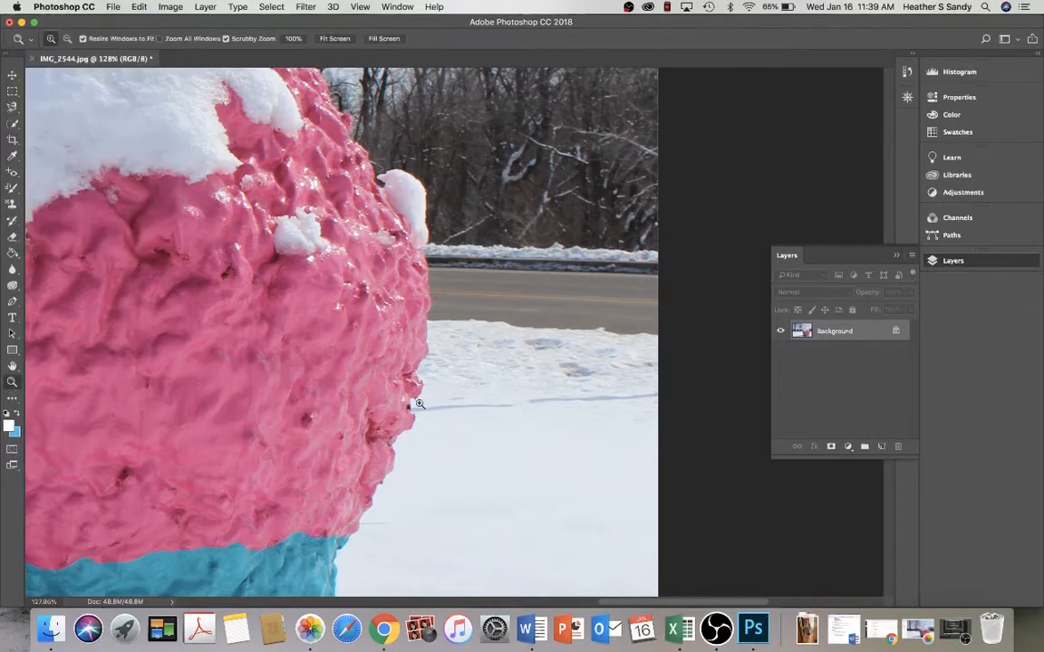
{"action": "left_click", "coordinate": [528, 413]}
{"action": "left_click", "coordinate": [528, 413]}
{"action": "left_click", "coordinate": [528, 414]}
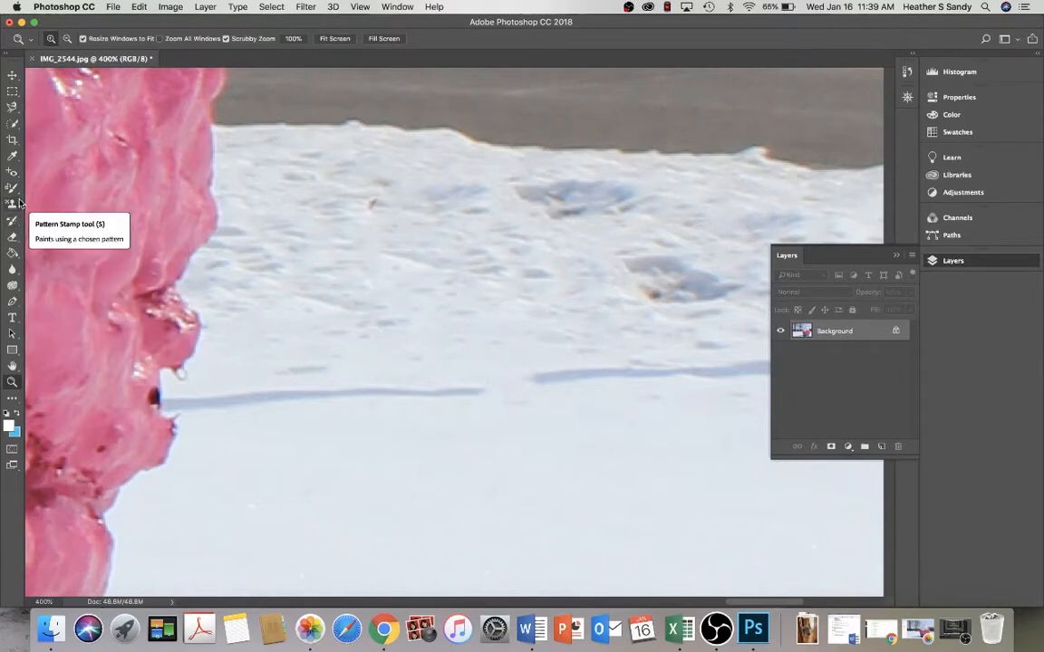
{"action": "left_click", "coordinate": [12, 397]}
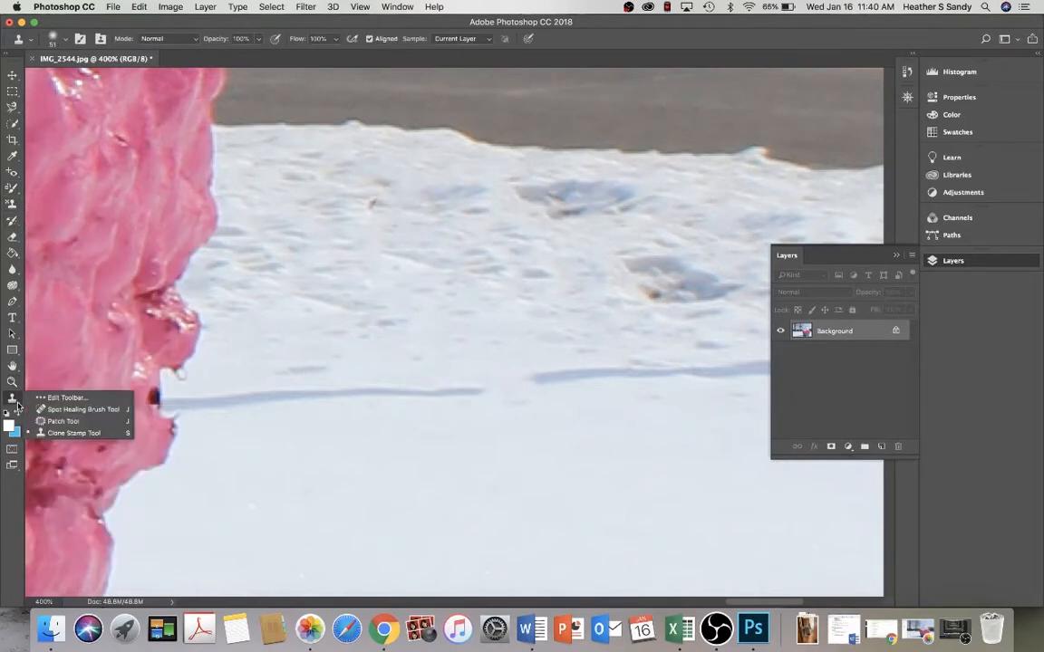
{"action": "left_click", "coordinate": [72, 433]}
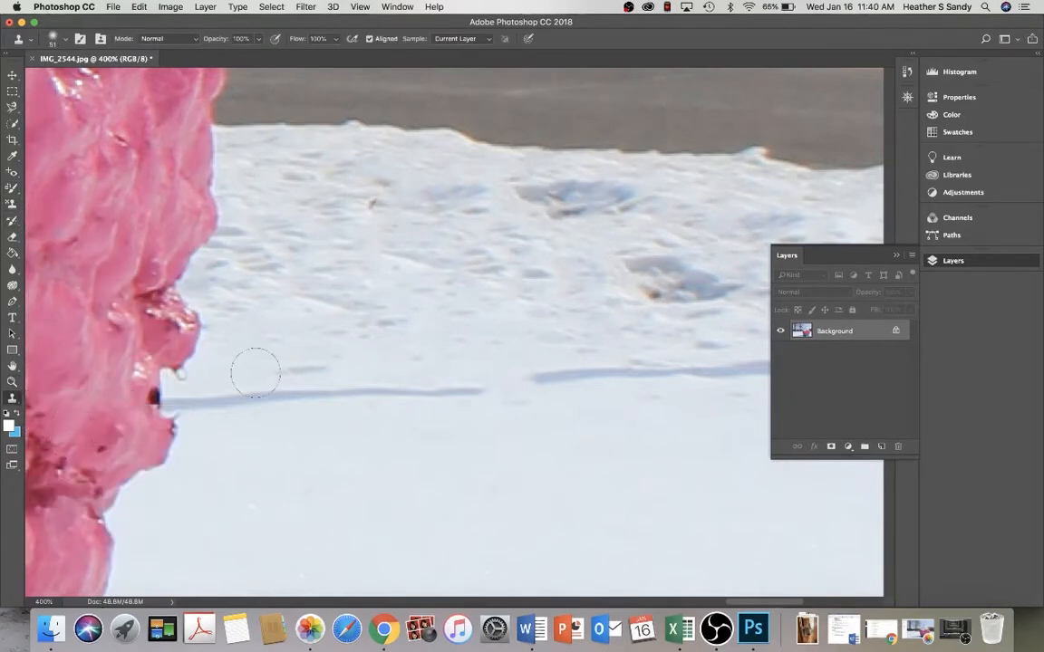
- Try stamping a sampled piece of the shadow line onto the clean snow below it, and undo the Clone Stamp strokes
{"action": "left_click", "coordinate": [443, 397], "text": "alt"}
{"action": "left_click", "coordinate": [577, 438]}
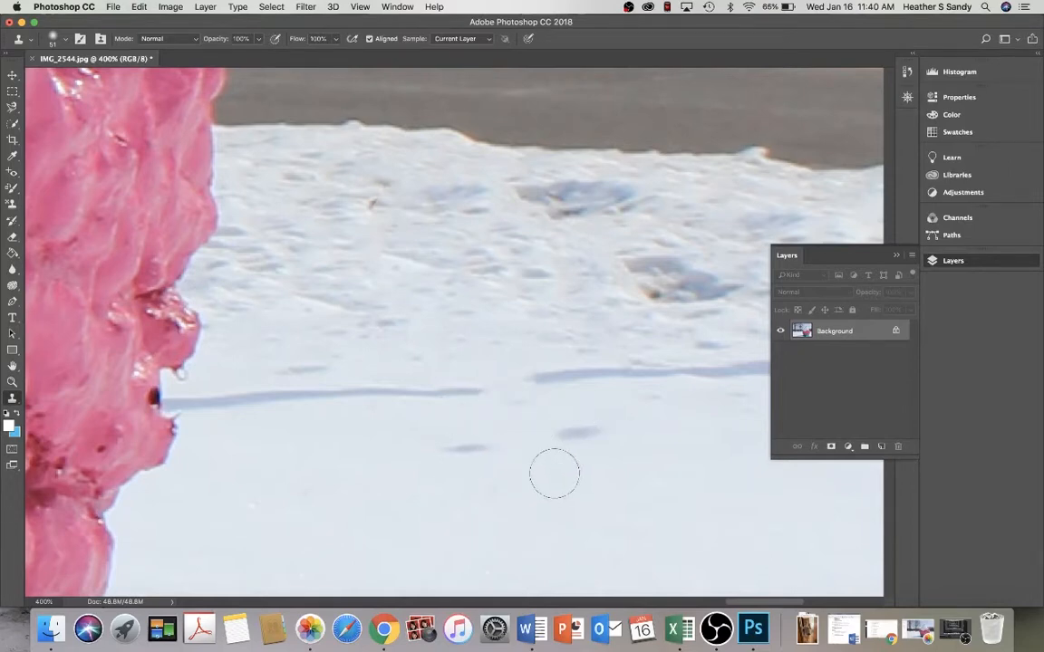
{"action": "left_click", "coordinate": [469, 448]}
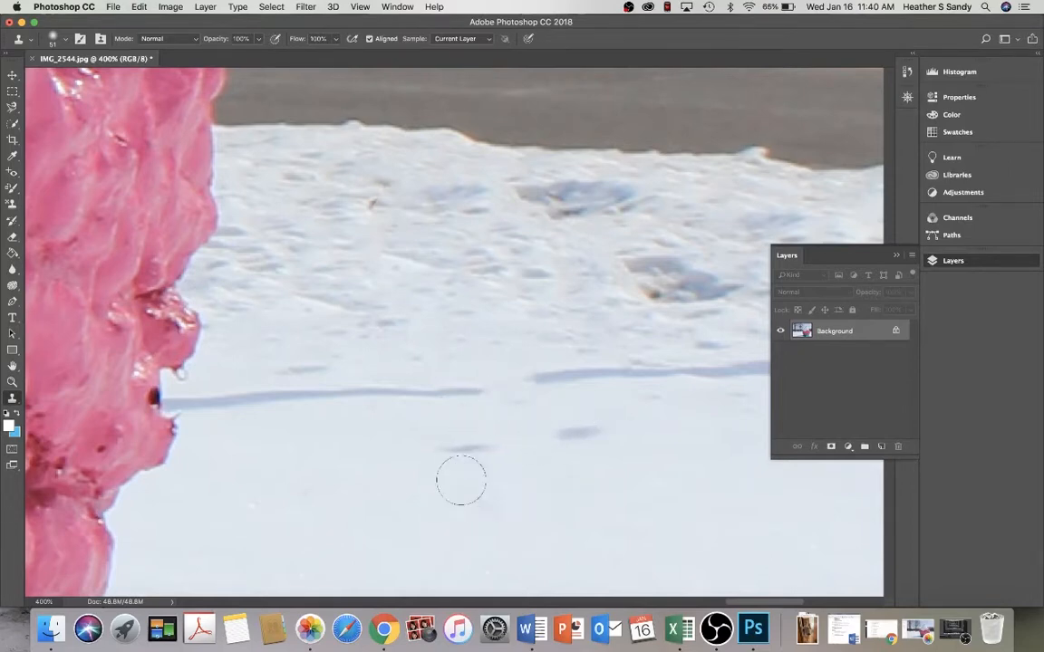
{"action": "left_click", "coordinate": [169, 7]}
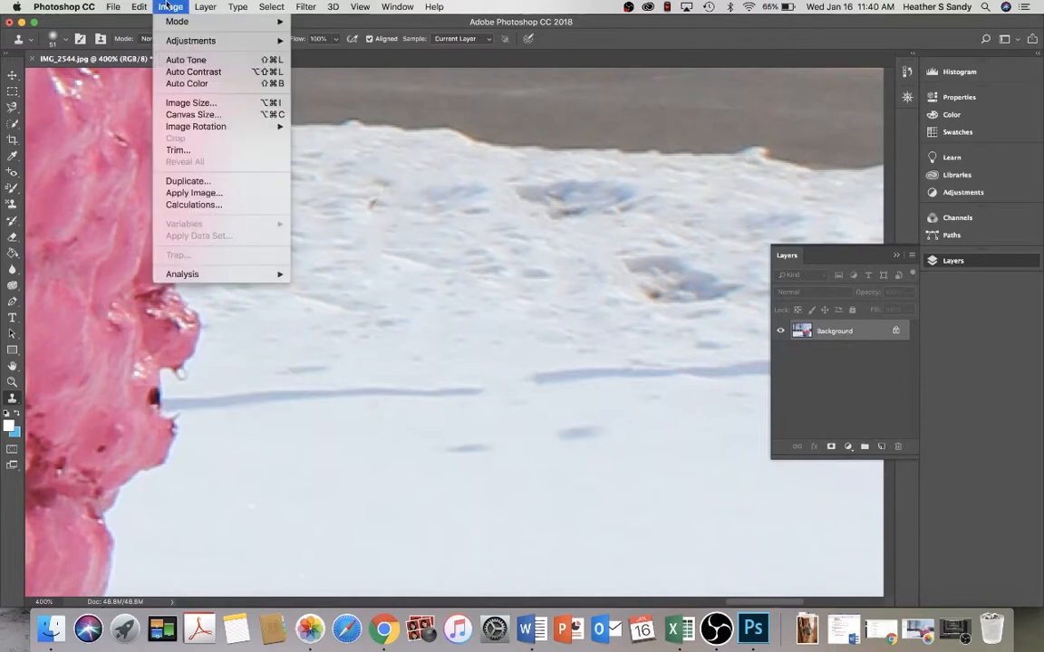
{"action": "left_click", "coordinate": [146, 21]}
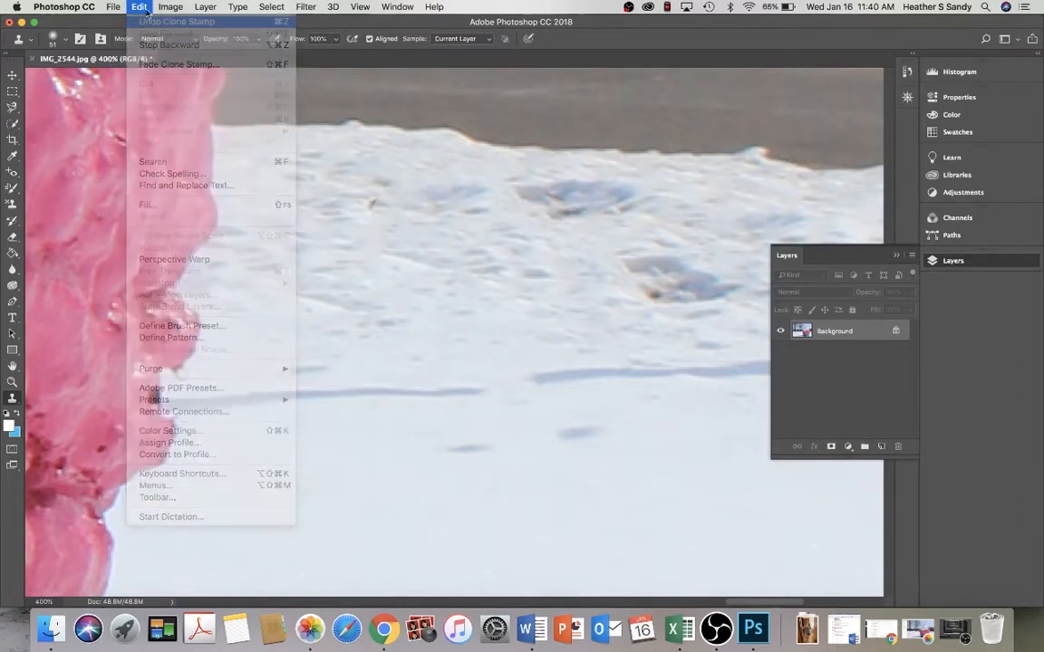
{"action": "left_click", "coordinate": [141, 6]}
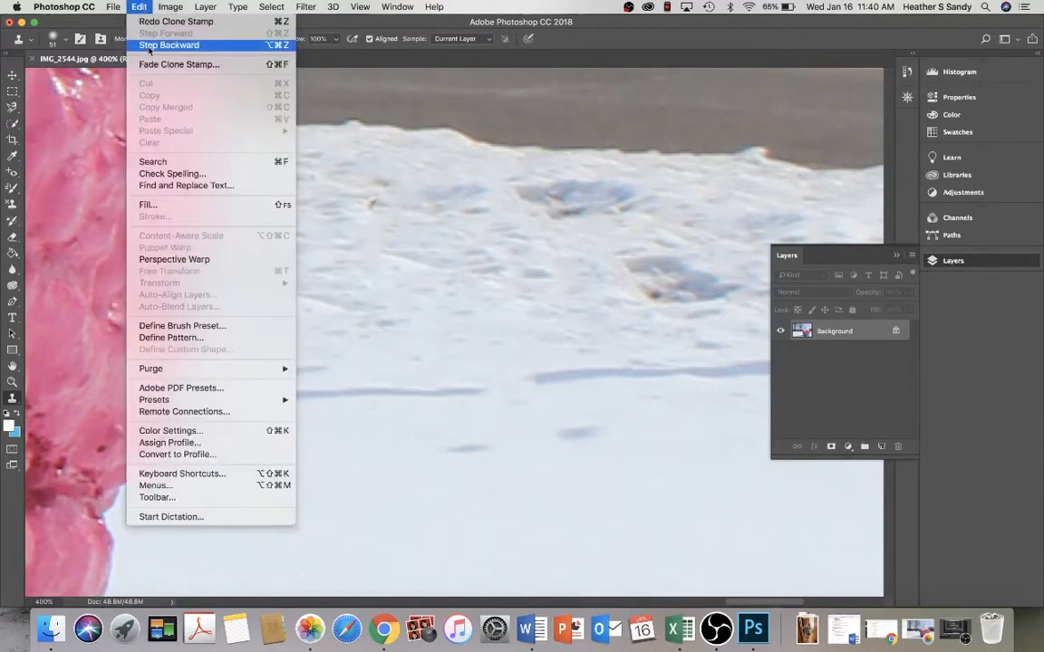
{"action": "left_click", "coordinate": [149, 45]}
{"action": "left_click", "coordinate": [136, 6]}
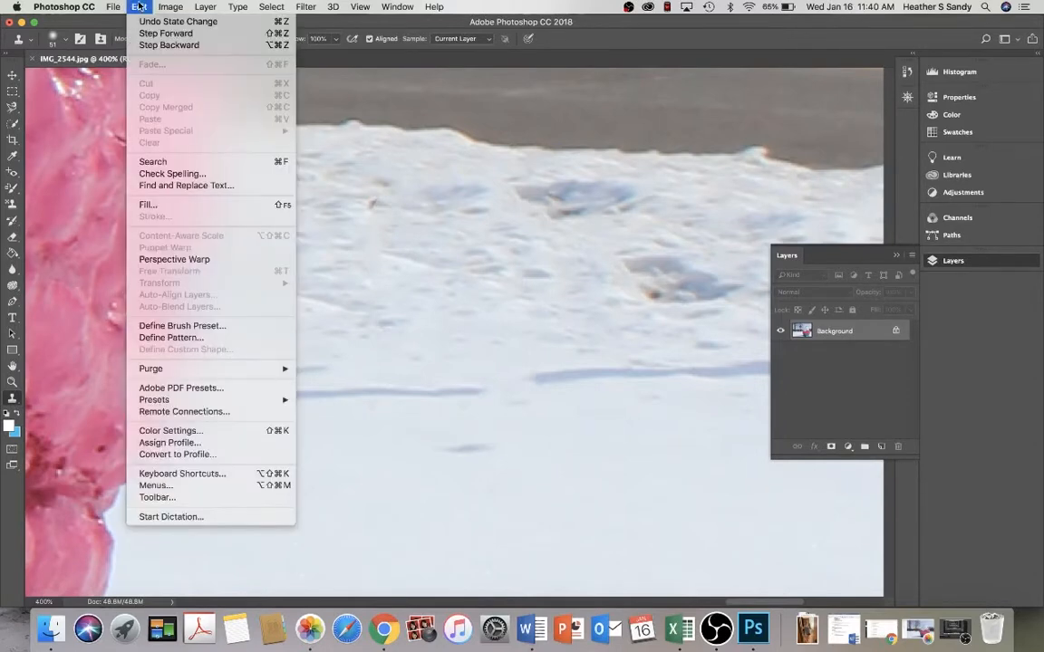
{"action": "left_click", "coordinate": [154, 47]}
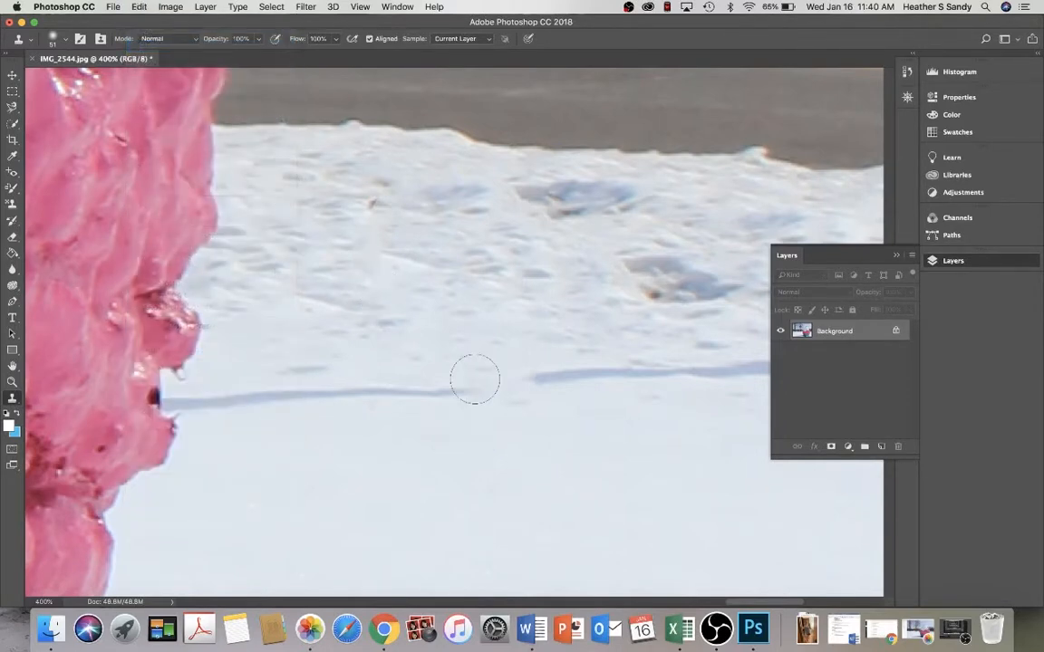
- Sample clean snow below the shadow line nearest the sculpture and clone over the line from its outer end toward the sculpture
{"action": "scroll", "coordinate": [475, 379], "scroll_direction": "right", "scroll_amount": 2}
{"action": "scroll", "coordinate": [475, 378], "scroll_direction": "right", "scroll_amount": 2}
{"action": "scroll", "coordinate": [474, 378], "scroll_direction": "down", "scroll_amount": 3}
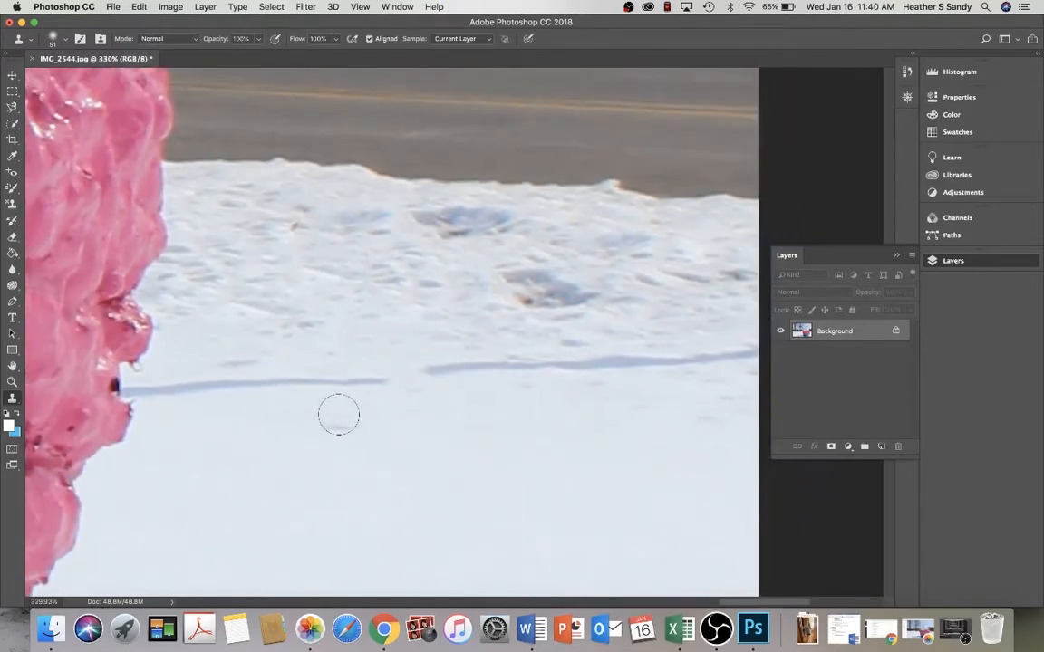
{"action": "left_click", "coordinate": [340, 414], "text": "alt"}
{"action": "left_click", "coordinate": [384, 375]}
{"action": "left_click", "coordinate": [378, 381]}
{"action": "left_click", "coordinate": [361, 384]}
{"action": "left_click", "coordinate": [356, 384]}
{"action": "left_click", "coordinate": [345, 382]}
{"action": "left_click", "coordinate": [327, 381]}
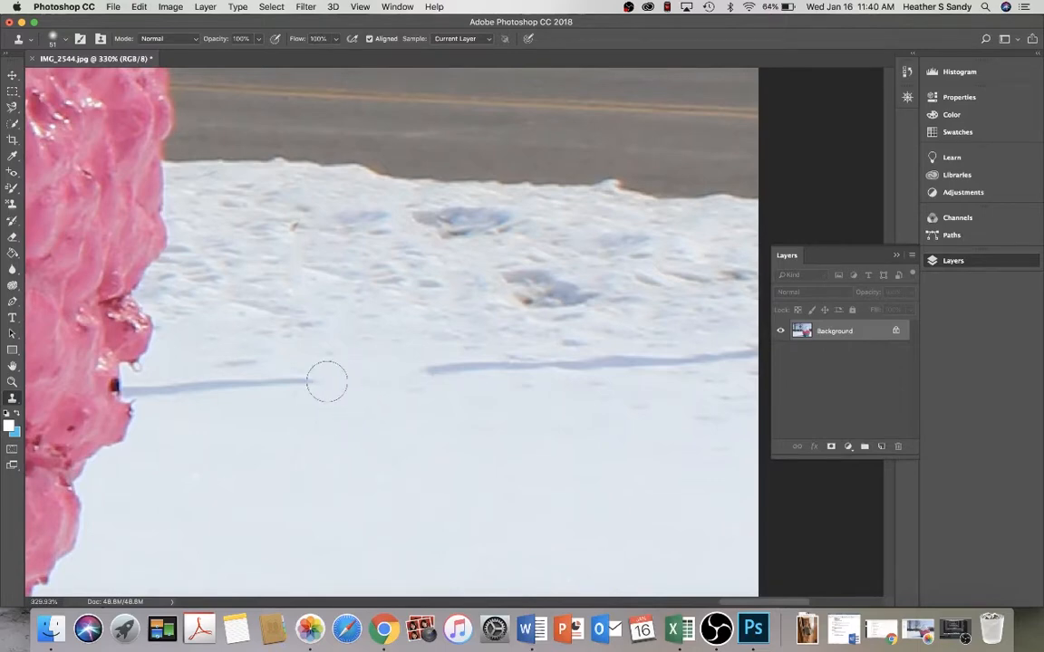
{"action": "left_click", "coordinate": [294, 379]}
{"action": "left_click", "coordinate": [272, 379]}
{"action": "left_click", "coordinate": [261, 385]}
{"action": "left_click", "coordinate": [242, 380]}
{"action": "left_click", "coordinate": [235, 388]}
{"action": "left_click", "coordinate": [203, 389]}
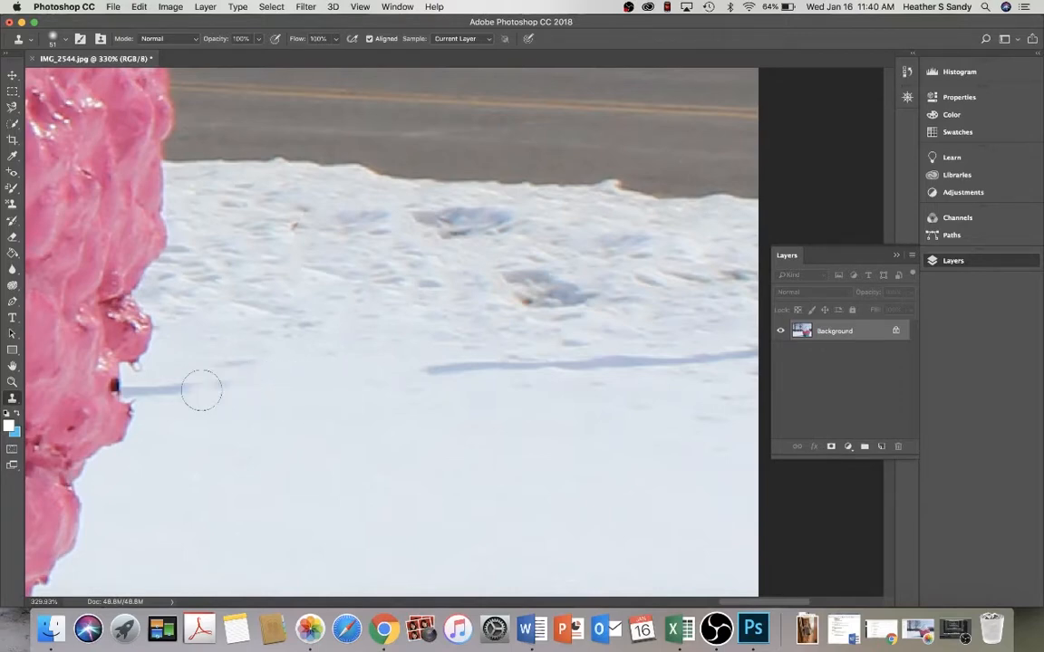
{"action": "left_click", "coordinate": [175, 391]}
{"action": "left_click", "coordinate": [170, 391]}
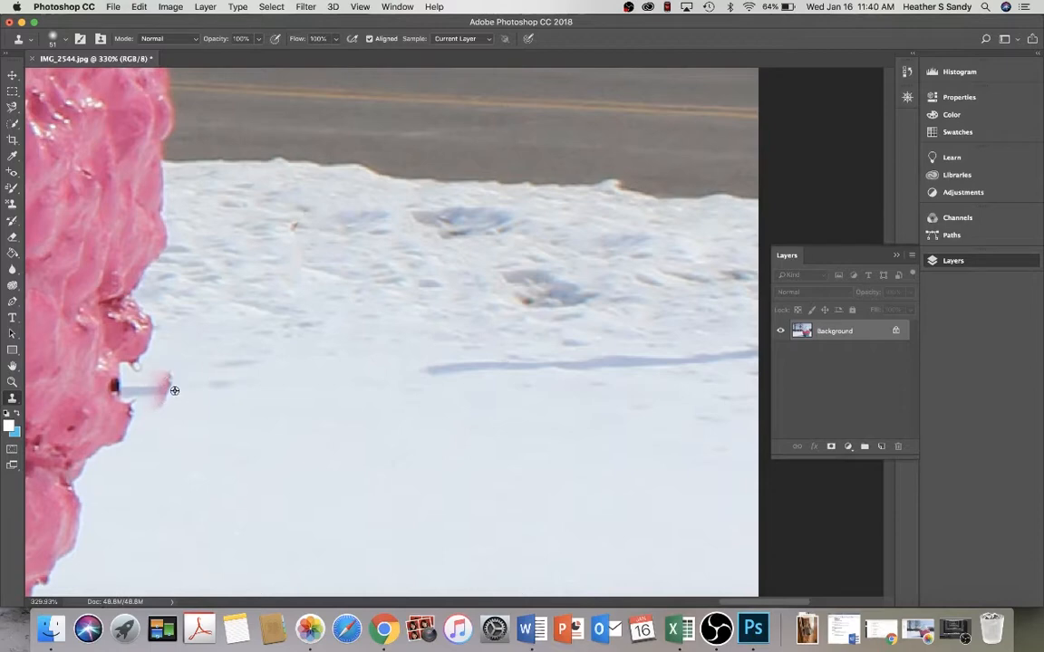
- Resample clean snow and clone over the line's last stub and the pink smear beside the sculpture's edge
{"action": "left_click", "coordinate": [229, 393], "text": "alt"}
{"action": "left_click", "coordinate": [154, 388]}
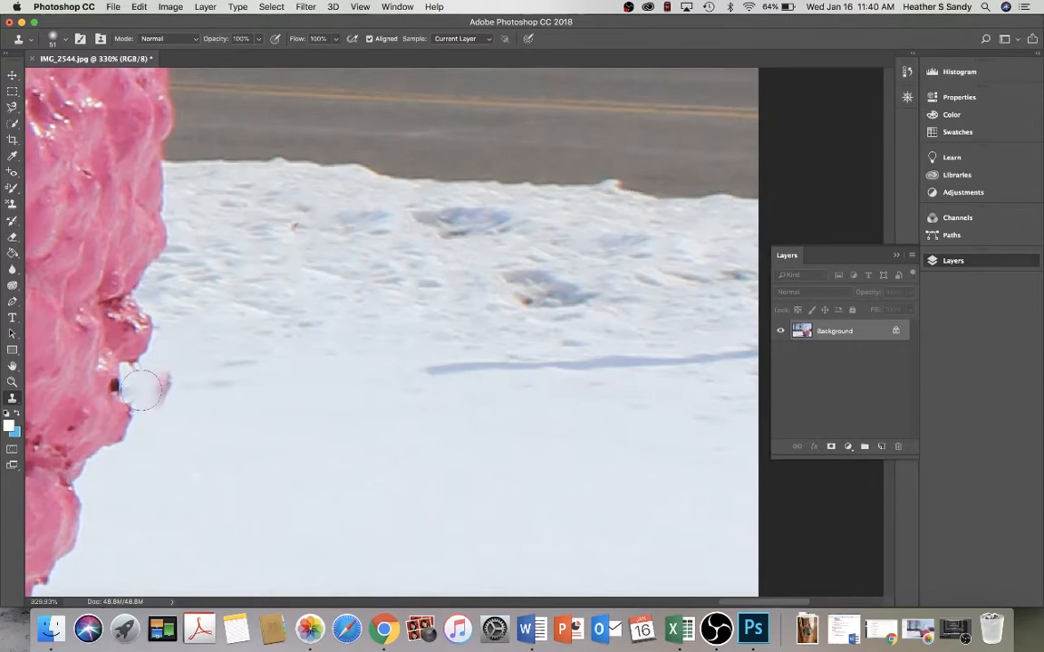
{"action": "left_click", "coordinate": [157, 383]}
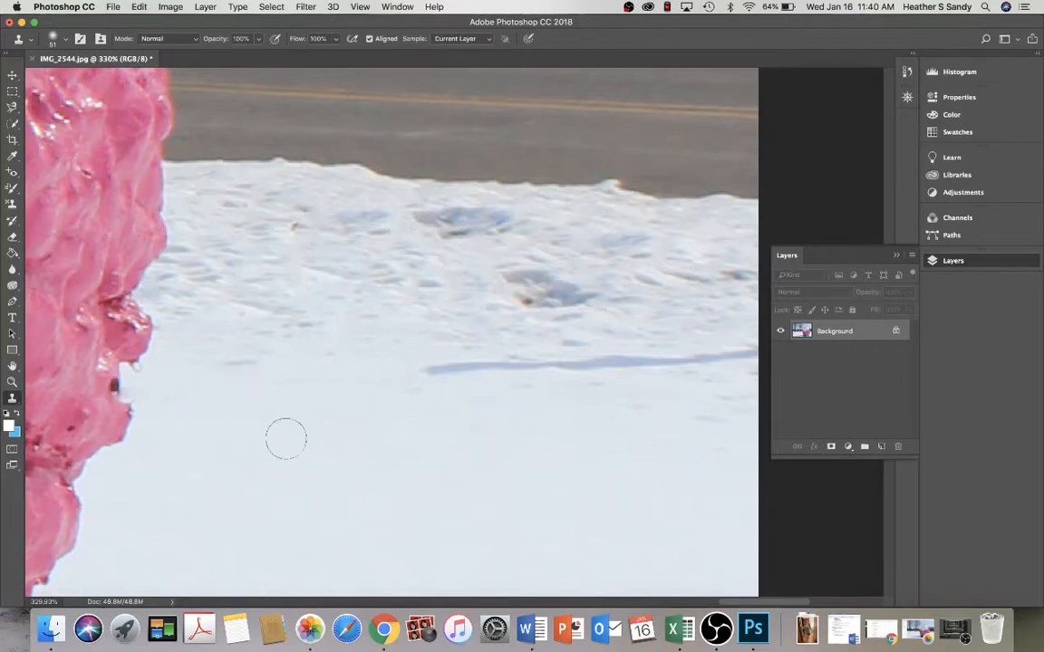
- Clone sampled clean snow over the inner end of the second shadow line, farther from the sculpture
{"action": "left_click", "coordinate": [446, 368]}
{"action": "left_click", "coordinate": [436, 376], "text": "alt"}
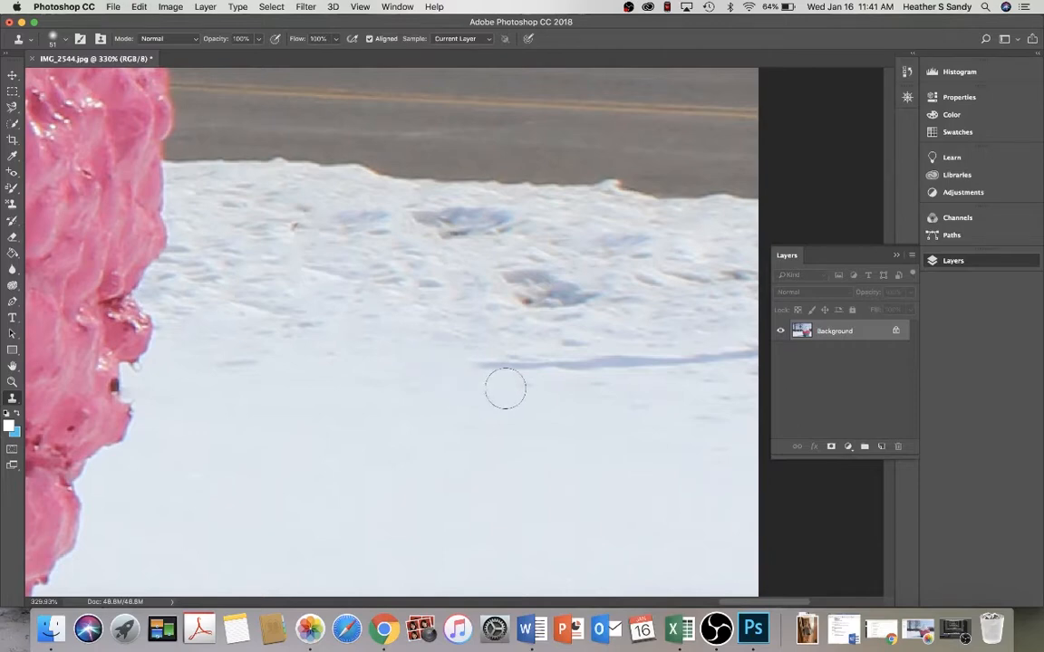
{"action": "left_click", "coordinate": [443, 393], "text": "alt"}
{"action": "left_click_drag", "start_coordinate": [487, 365], "coordinate": [503, 368]}
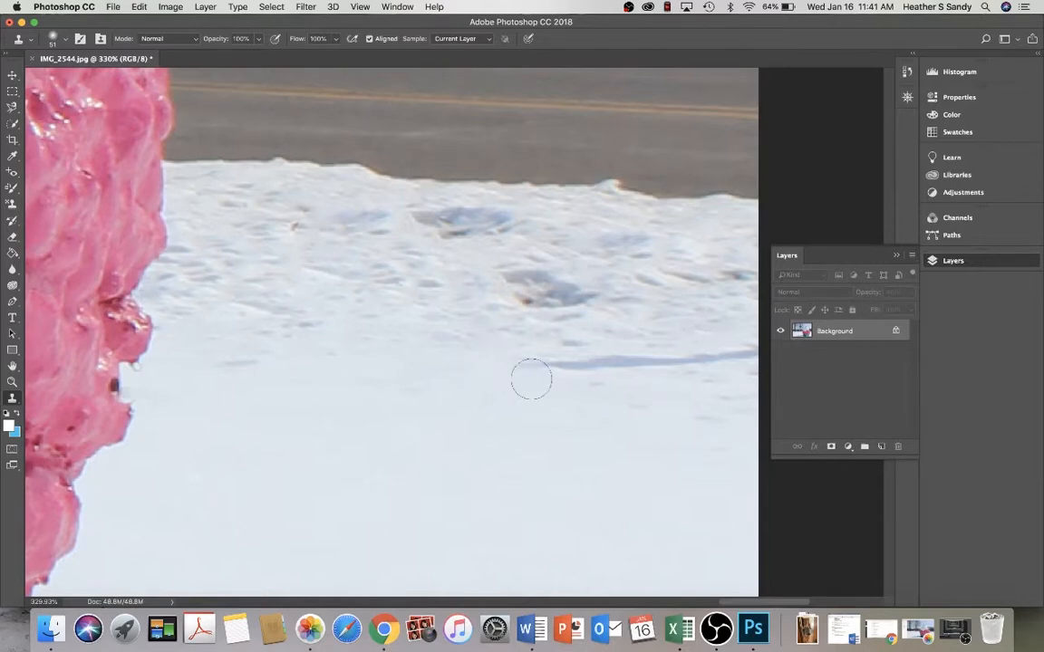
{"action": "left_click", "coordinate": [530, 372]}
- Clone sampled textured snow over the rest of the second shadow line, out to the photo's edge
{"action": "scroll", "coordinate": [625, 394], "scroll_direction": "up", "scroll_amount": 3}
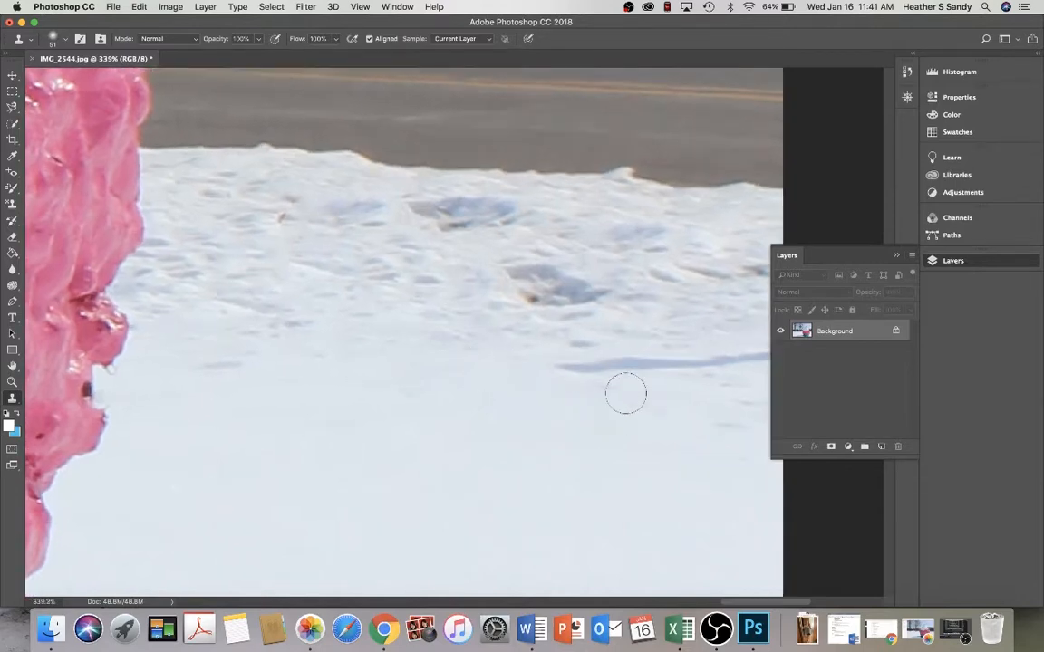
{"action": "scroll", "coordinate": [625, 392], "scroll_direction": "right", "scroll_amount": 5}
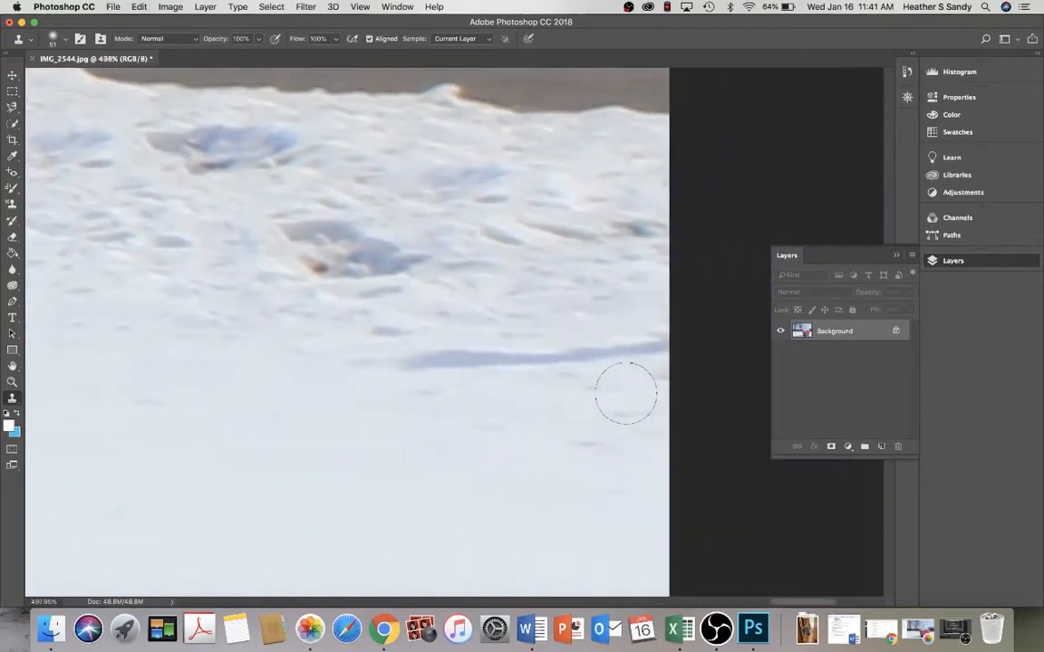
{"action": "left_click", "coordinate": [279, 337], "text": "alt"}
{"action": "left_click", "coordinate": [379, 362]}
{"action": "left_click_drag", "start_coordinate": [359, 365], "coordinate": [482, 359]}
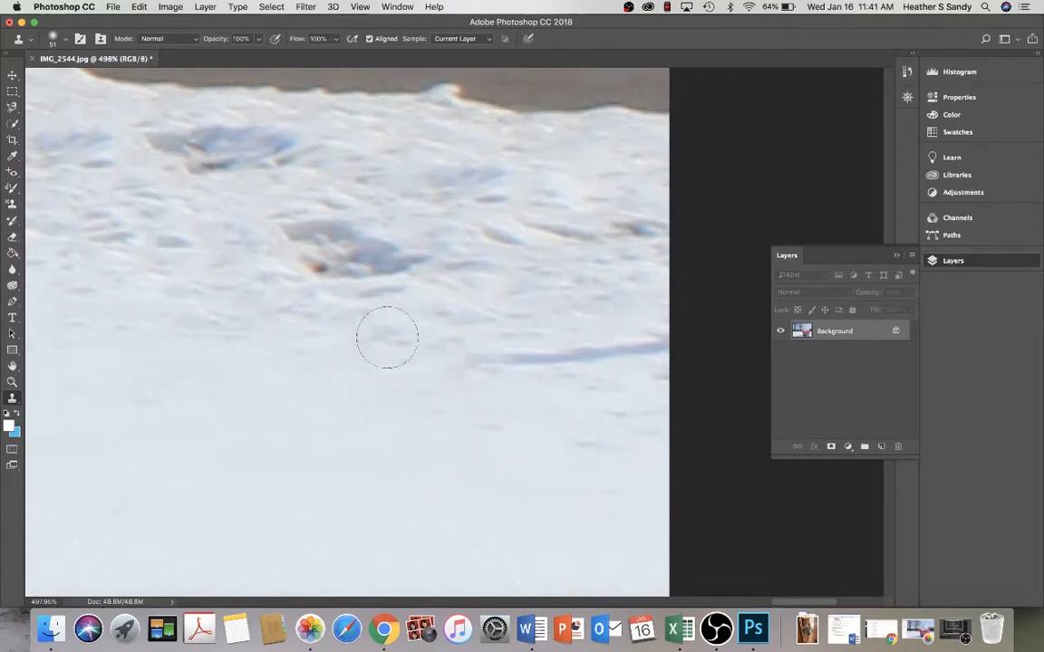
{"action": "mouse_move", "coordinate": [387, 337]}
{"action": "left_mouse_down"}
{"action": "mouse_move", "coordinate": [486, 354]}
{"action": "mouse_move", "coordinate": [645, 347]}
{"action": "left_mouse_up"}
{"action": "left_click", "coordinate": [571, 316], "text": "alt"}
{"action": "left_click", "coordinate": [595, 300], "text": "alt"}
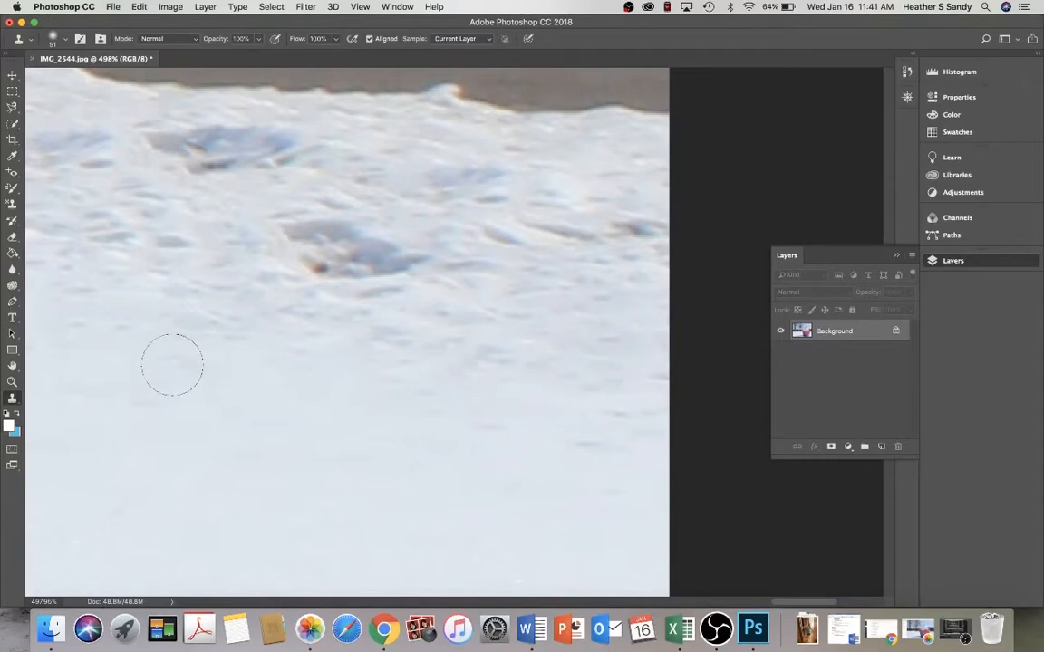
- Reduce the clone brush to 39 px and clone clean snow over the smudge in the notch at the pink sculpture's edge
{"action": "scroll", "coordinate": [172, 363], "scroll_direction": "left", "scroll_amount": 10}
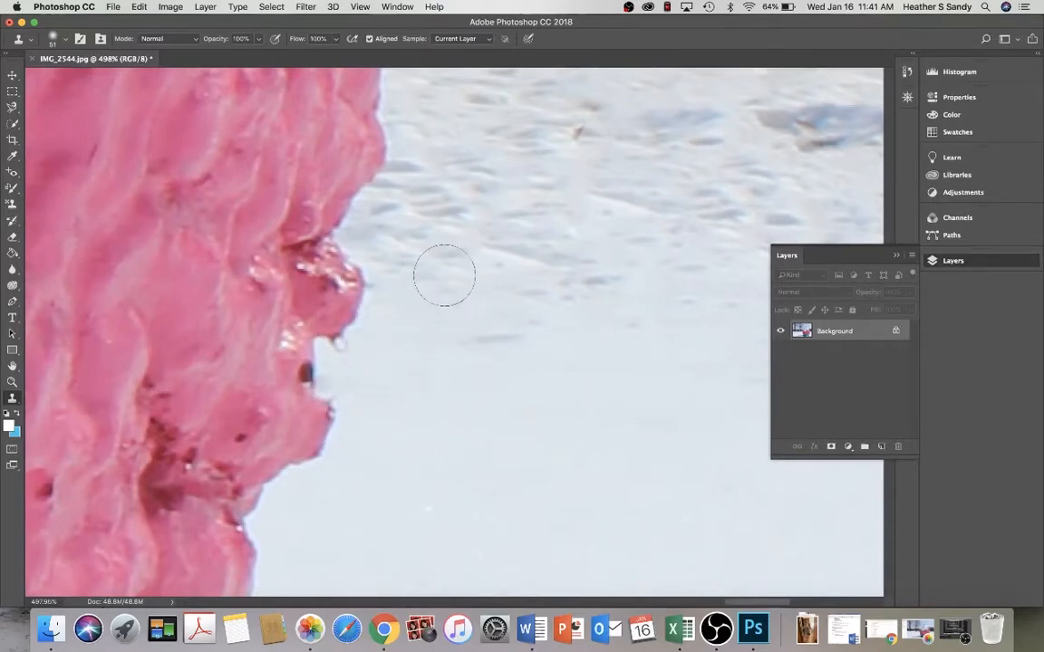
{"action": "scroll", "coordinate": [413, 396], "scroll_direction": "up", "scroll_amount": 4}
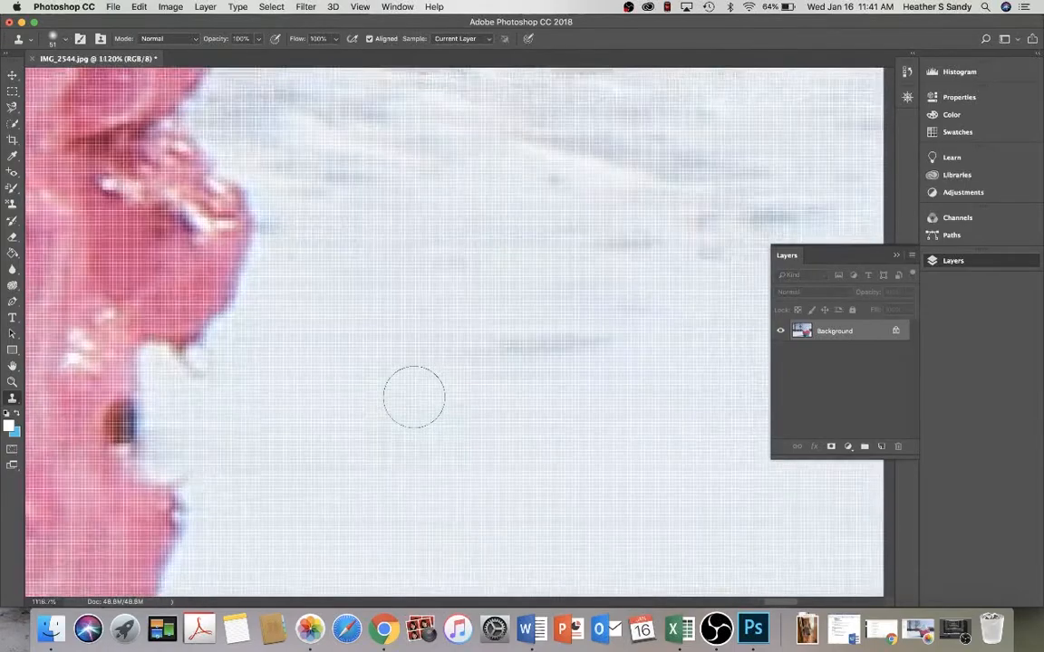
{"action": "scroll", "coordinate": [414, 396], "scroll_direction": "left", "scroll_amount": 2}
{"action": "scroll", "coordinate": [414, 397], "scroll_direction": "down", "scroll_amount": 2}
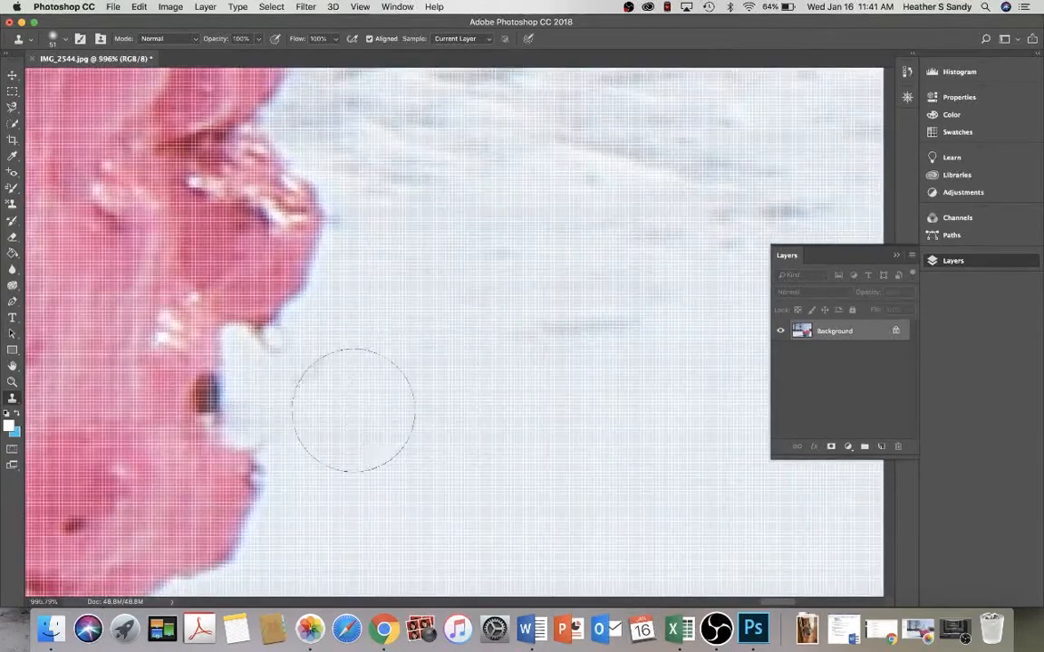
{"action": "left_click", "coordinate": [62, 41]}
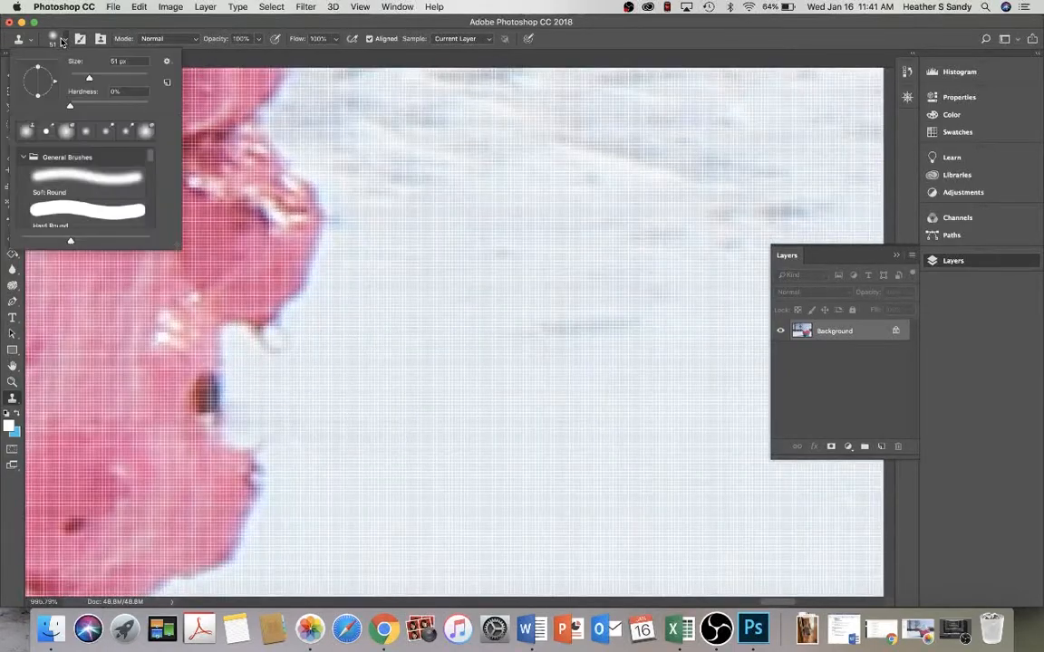
{"action": "left_click_drag", "start_coordinate": [82, 72], "coordinate": [79, 74]}
{"action": "left_click", "coordinate": [347, 415], "text": "alt"}
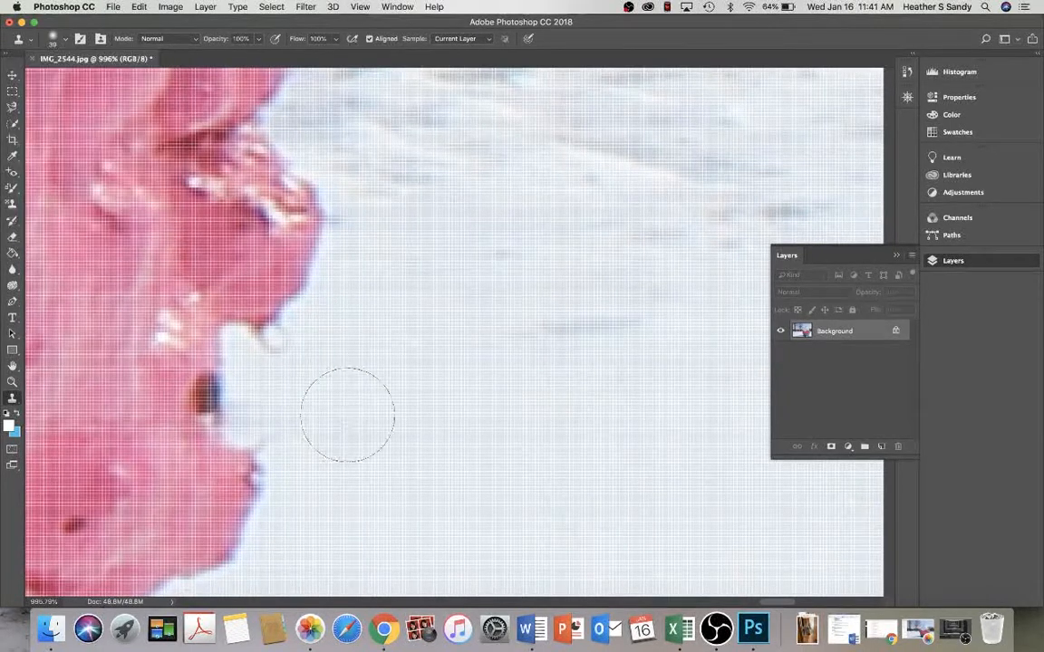
{"action": "left_click", "coordinate": [271, 412]}
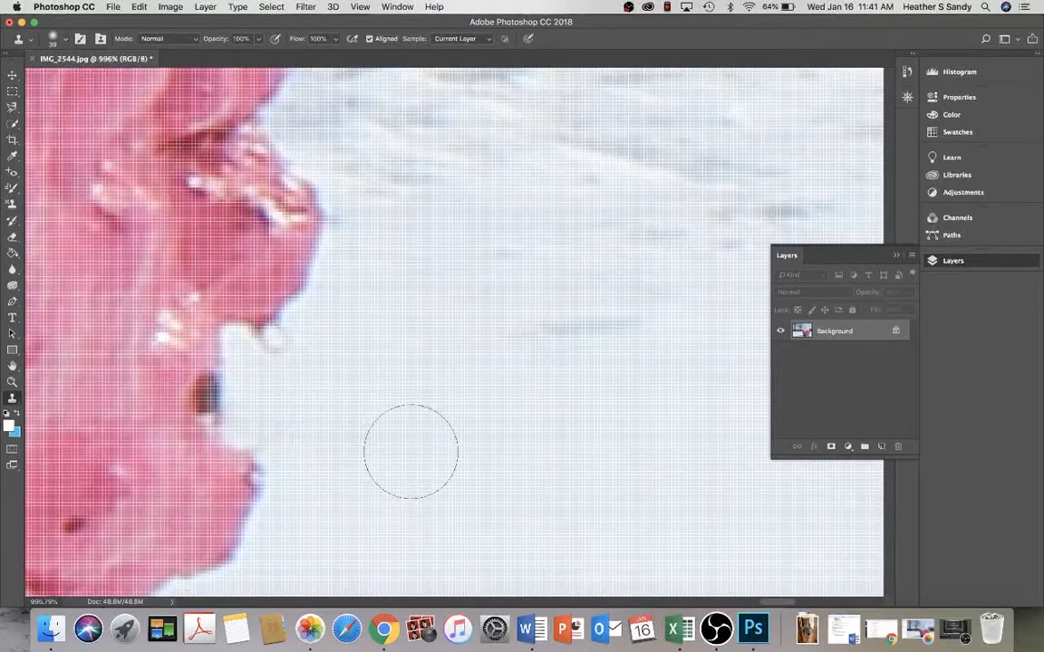
- Bring the whole photo into view and collapse the Layers panel to examine the retouched snow unobstructed
{"action": "scroll", "coordinate": [409, 450], "scroll_direction": "down", "scroll_amount": 3}
{"action": "scroll", "coordinate": [405, 540], "scroll_direction": "down", "scroll_amount": 2}
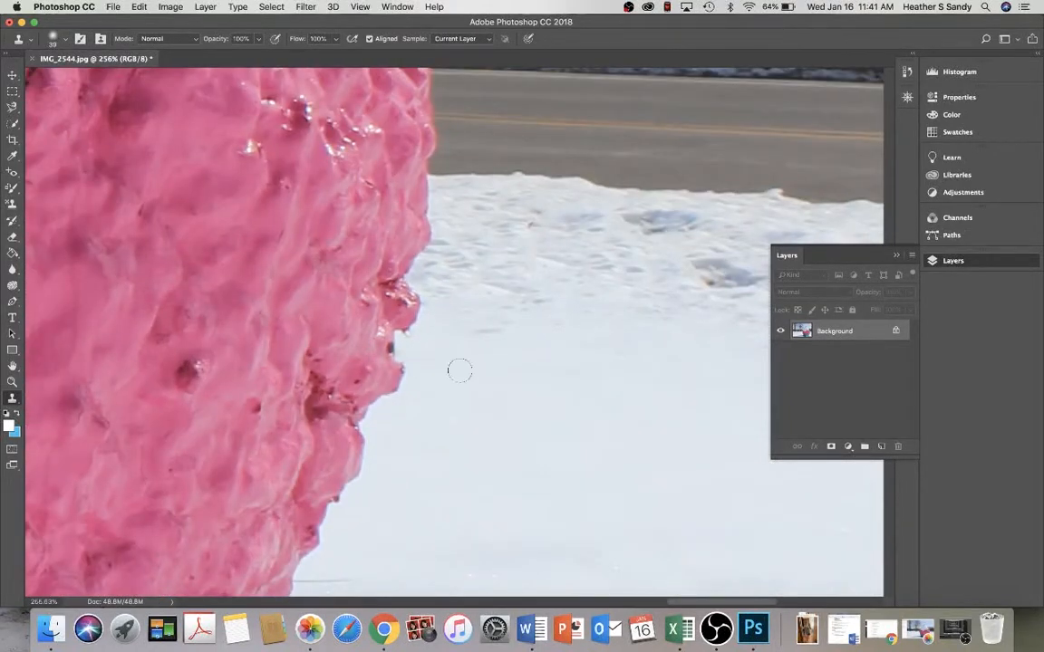
{"action": "scroll", "coordinate": [459, 371], "scroll_direction": "down", "scroll_amount": 3}
{"action": "scroll", "coordinate": [459, 371], "scroll_direction": "down", "scroll_amount": 2}
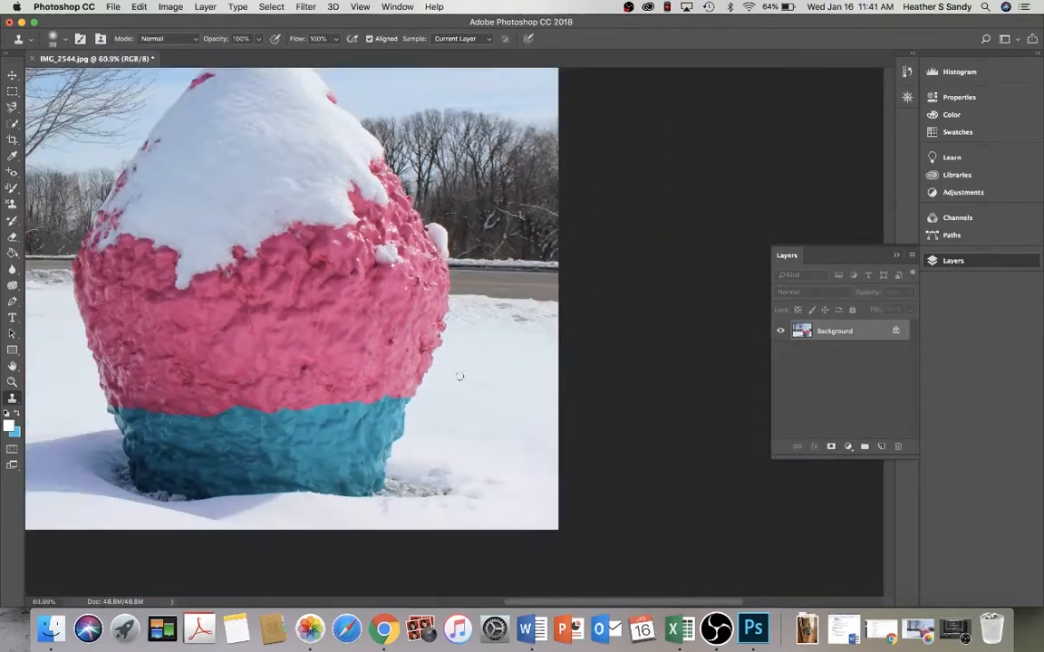
{"action": "scroll", "coordinate": [414, 337], "scroll_direction": "up", "scroll_amount": 1}
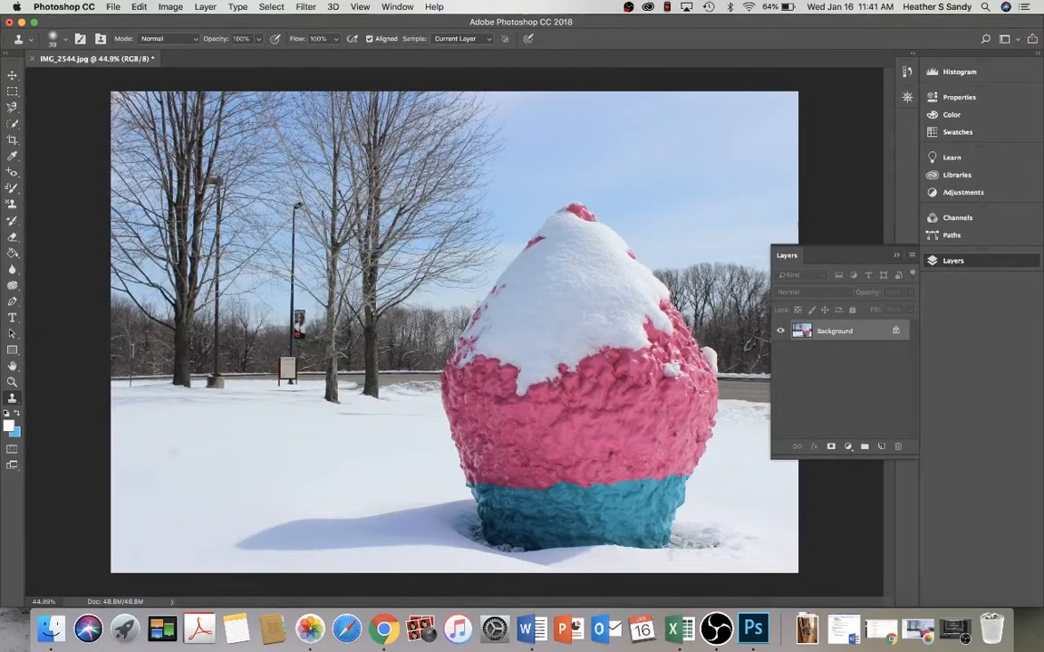
{"action": "left_click", "coordinate": [897, 258]}
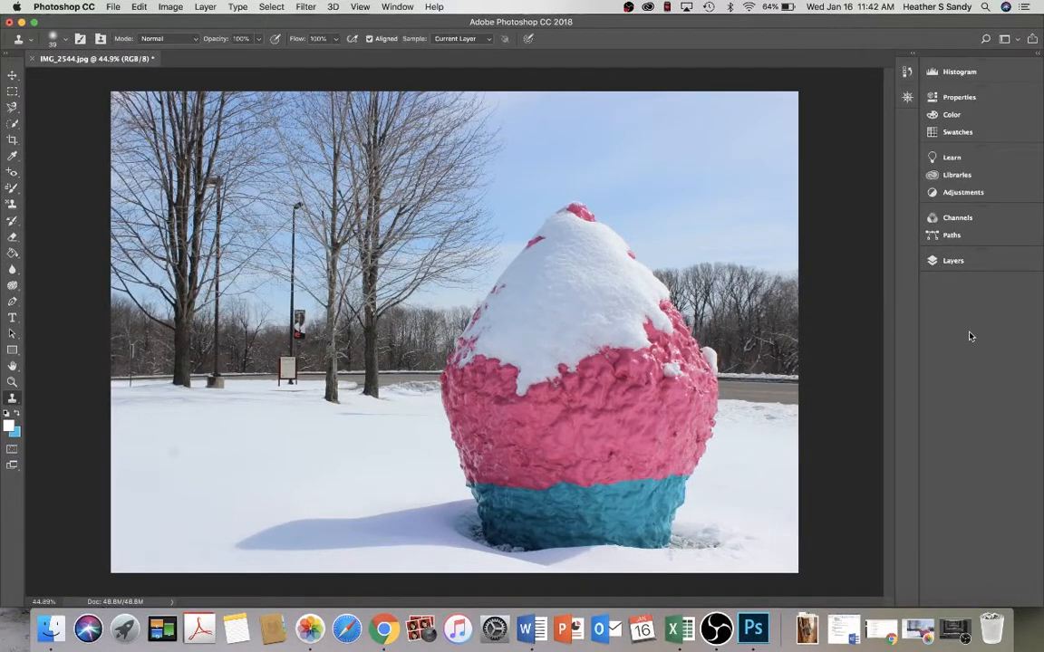